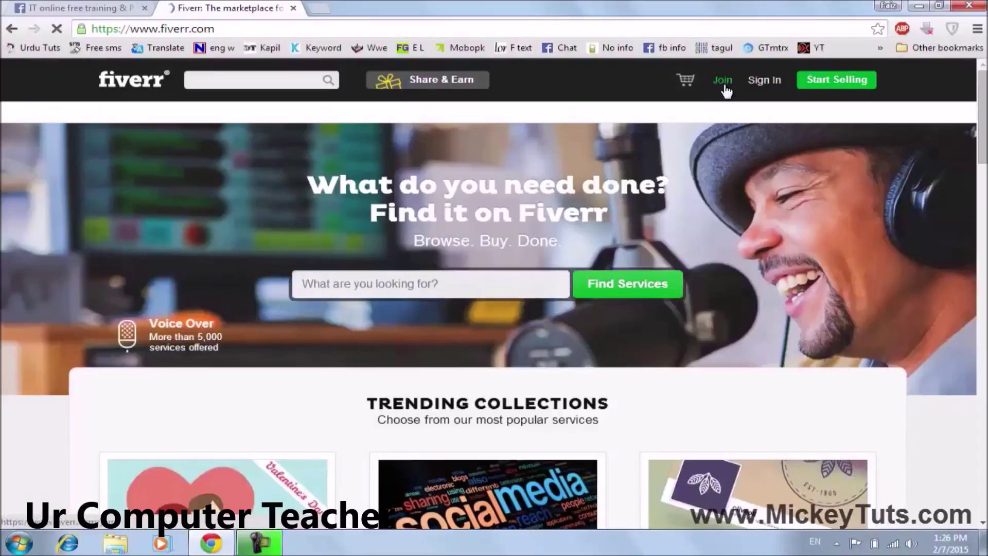
# Start joining Fiverr with the account's e-mail address.
pyautogui.click(720, 85)
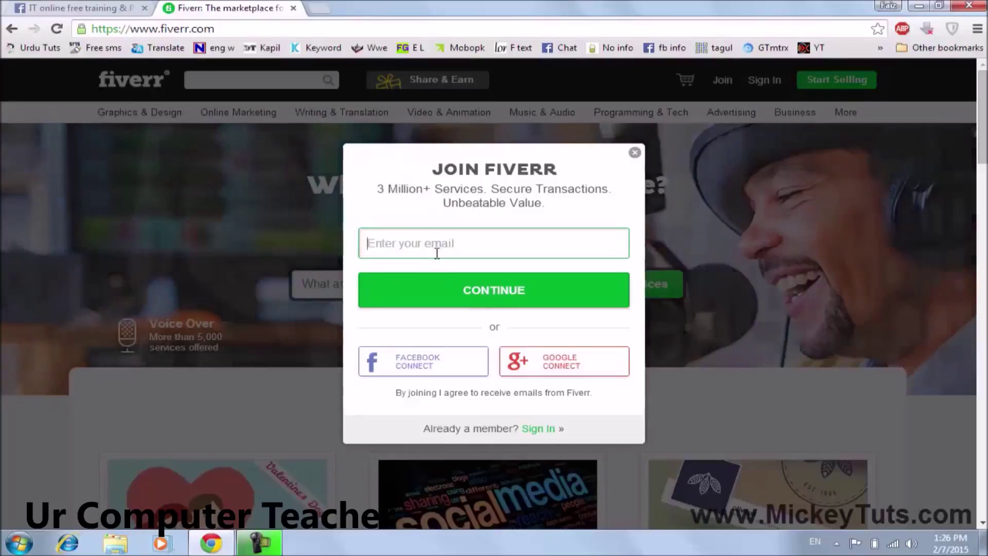
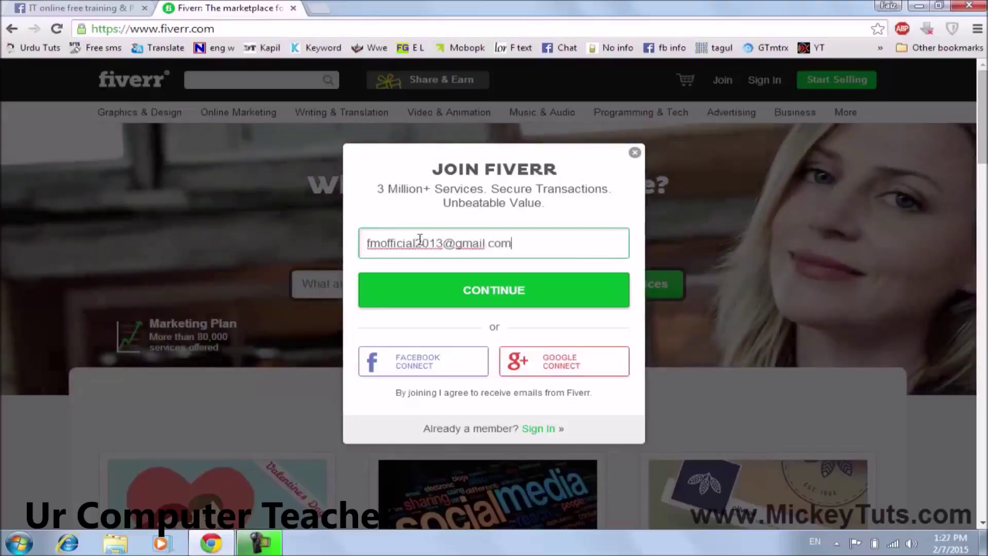
pyautogui.click(483, 284)
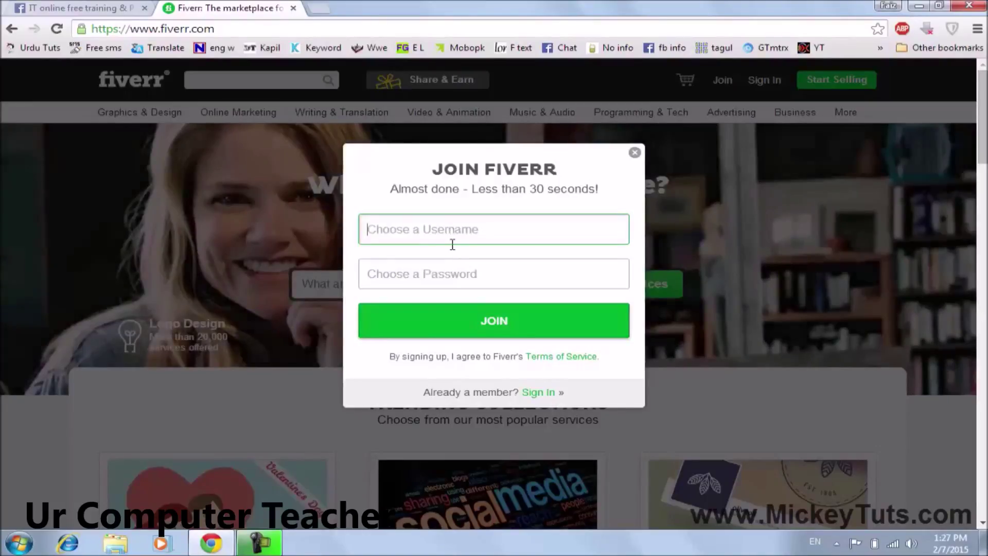
# Enter an all-lowercase username and an account password, then join to create the account.
pyautogui.write('faiz')
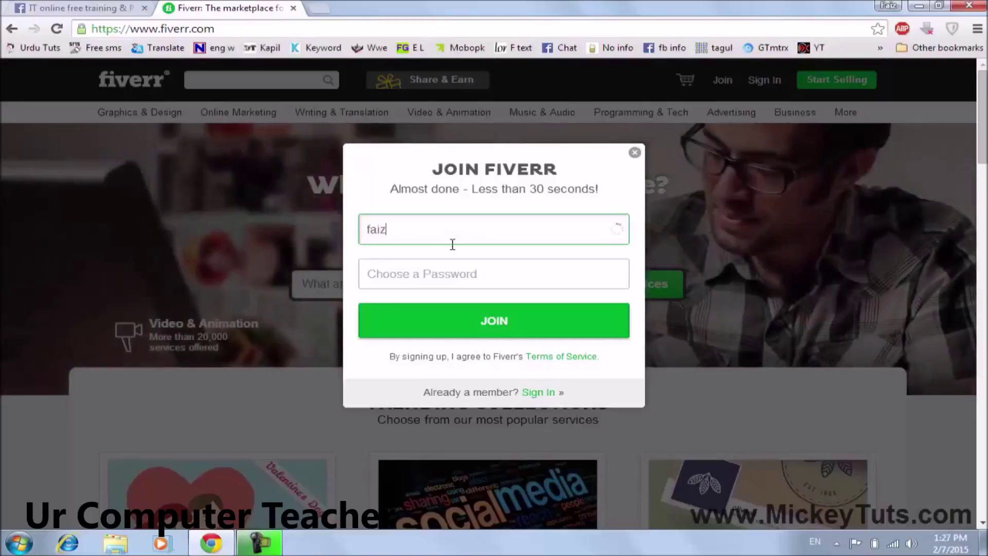
pyautogui.write('_M')
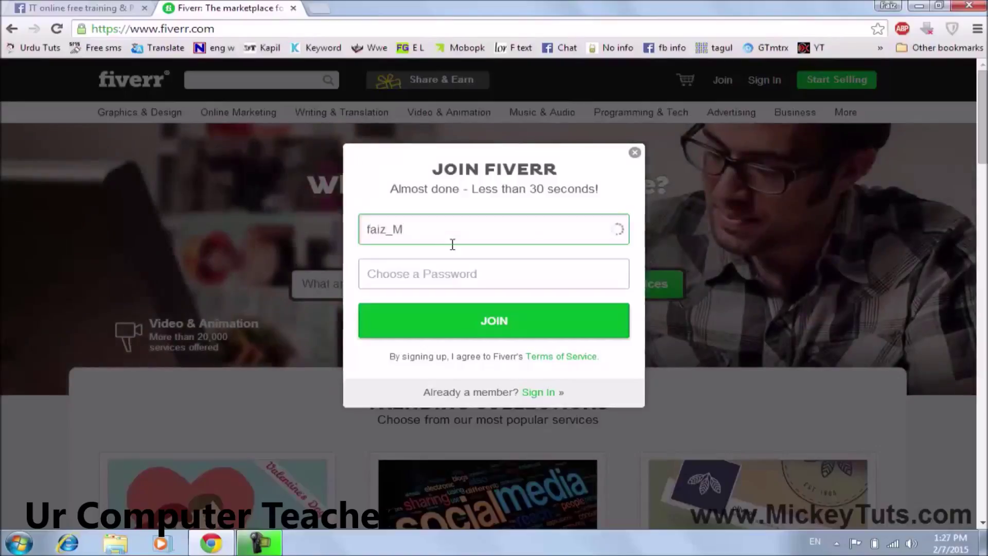
pyautogui.press('BackSpace')
pyautogui.write('m')
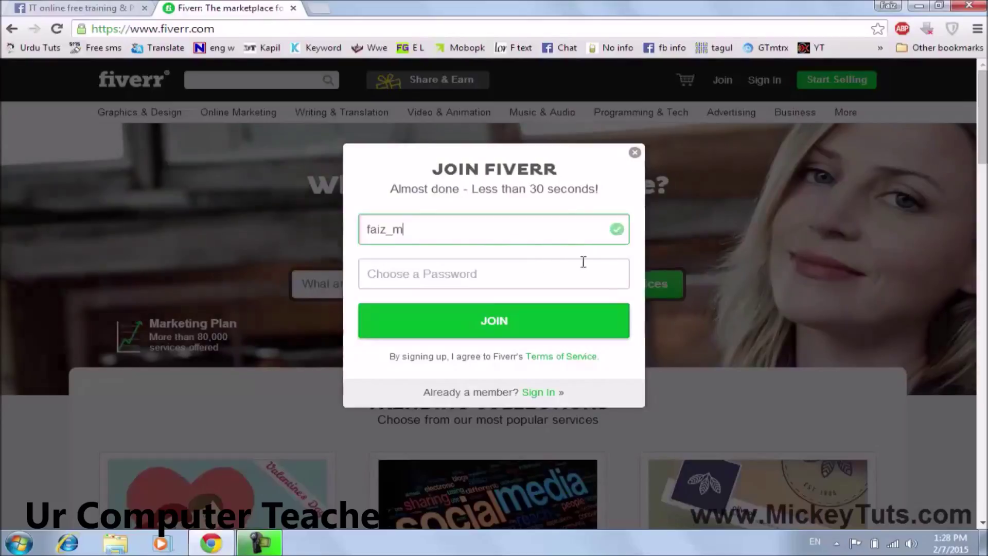
pyautogui.click(534, 285)
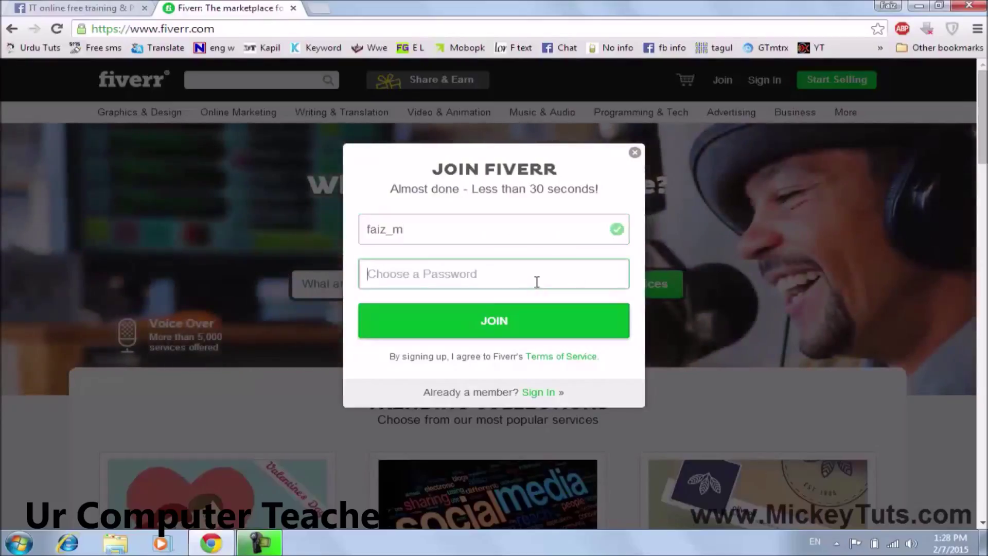
pyautogui.write('*')
pyautogui.press('BackSpace')
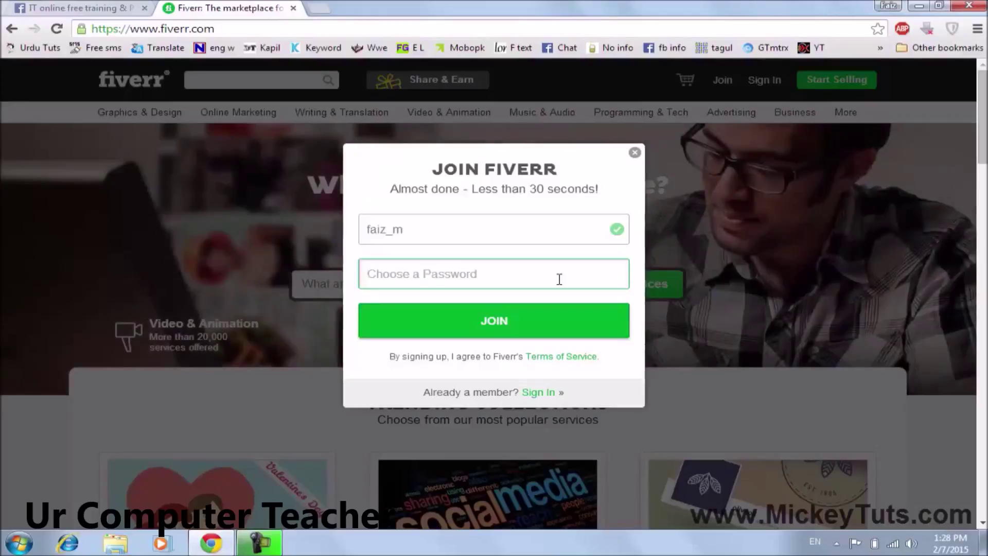
pyautogui.write('f************')
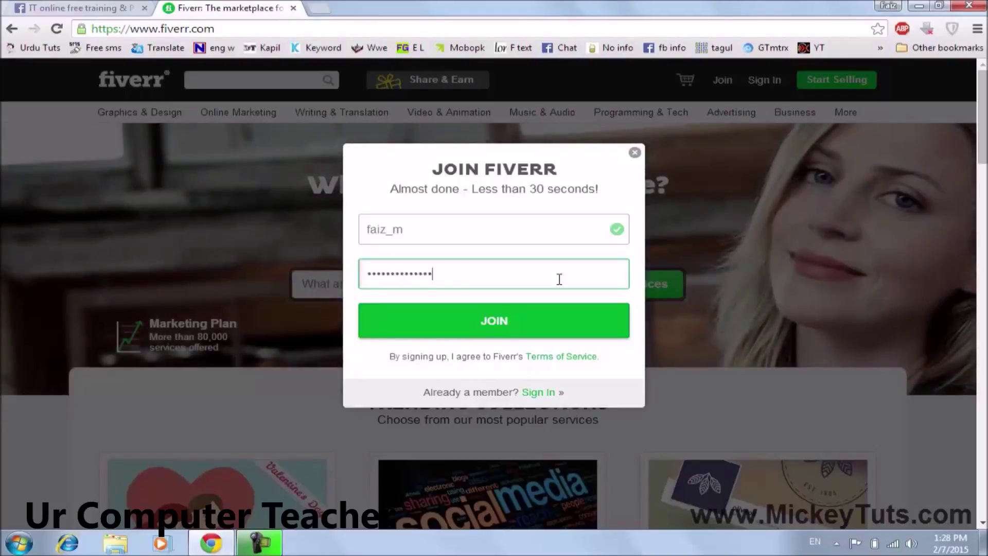
pyautogui.press('BackSpace')
pyautogui.press('BackSpace')
pyautogui.press('BackSpace')
pyautogui.press('BackSpace')
pyautogui.press('BackSpace')
pyautogui.press('BackSpace')
pyautogui.press('BackSpace')
pyautogui.press('BackSpace')
pyautogui.press('BackSpace')
pyautogui.press('BackSpace')
pyautogui.press('BackSpace')
pyautogui.press('BackSpace')
pyautogui.press('BackSpace')
pyautogui.press('BackSpace')
pyautogui.press('BackSpace')
pyautogui.write('*')
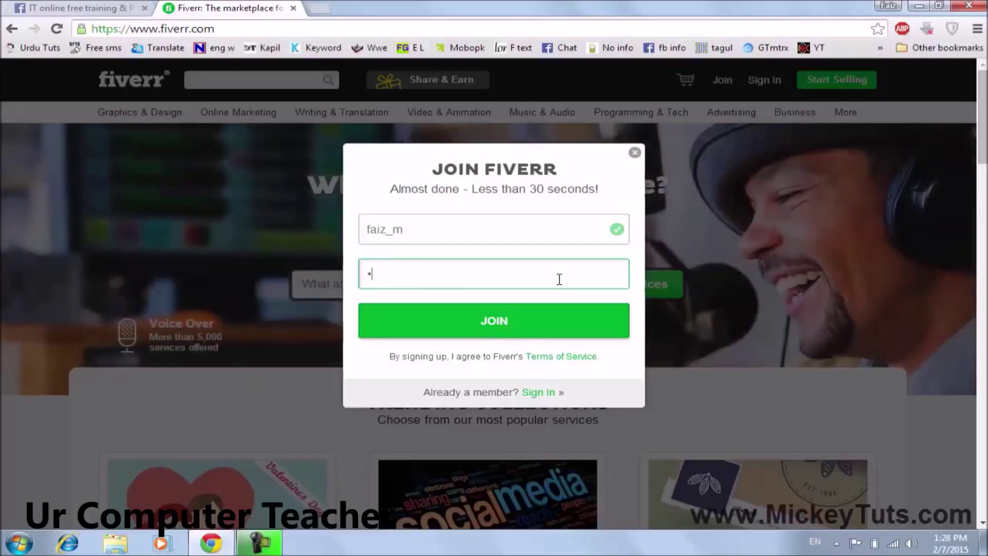
pyautogui.write('*************')
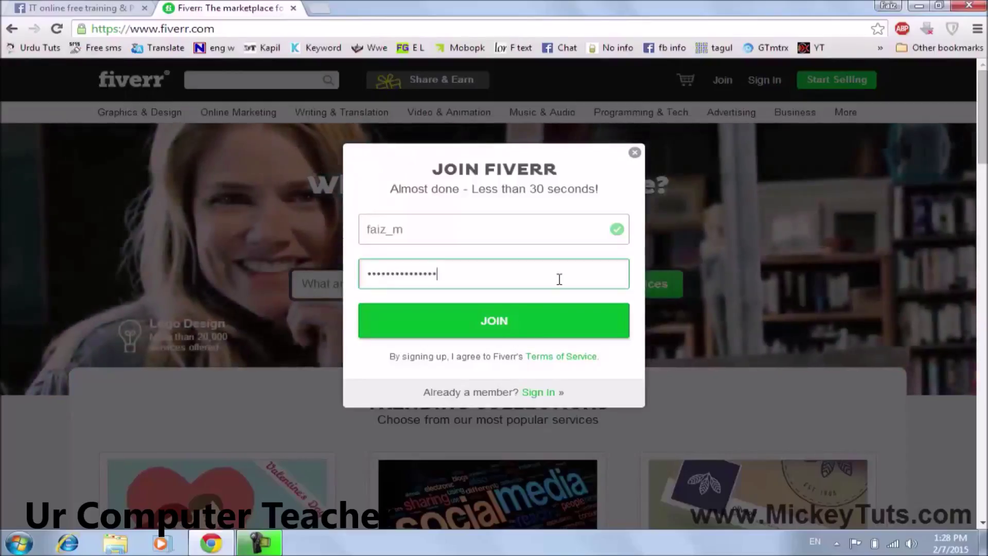
pyautogui.click(495, 322)
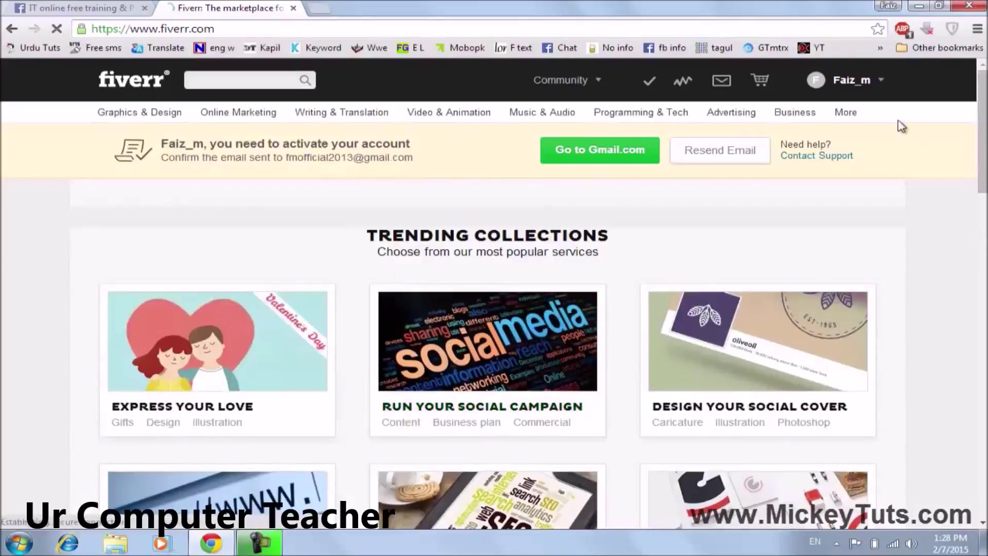
# Go to My Profile from the username menu and scroll to the avatar and About section.
pyautogui.click(876, 78)
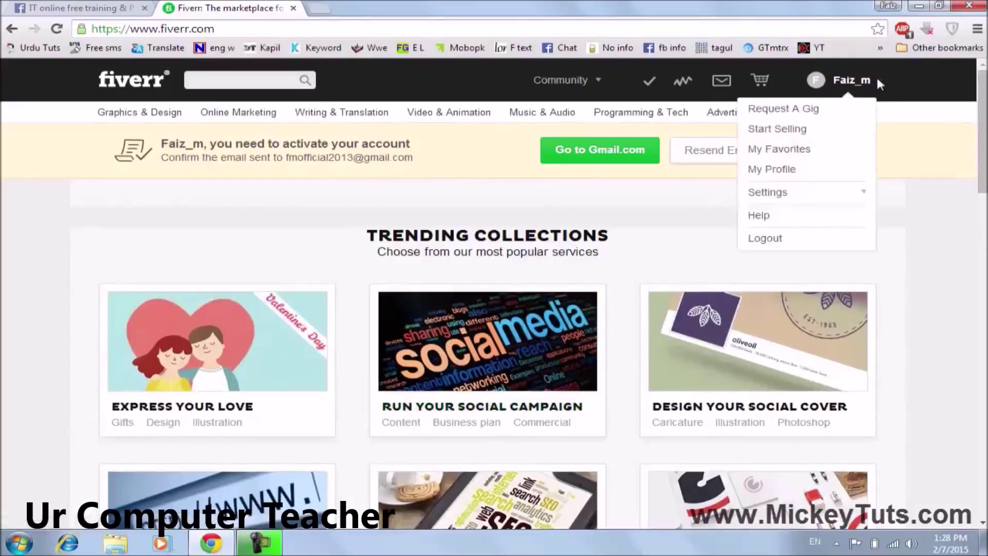
pyautogui.moveTo(870, 82)
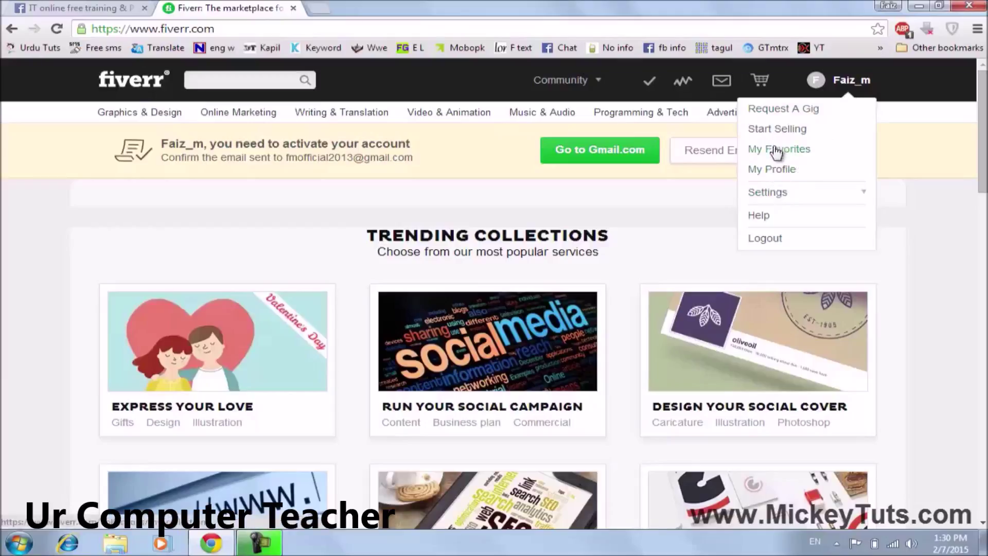
pyautogui.click(775, 175)
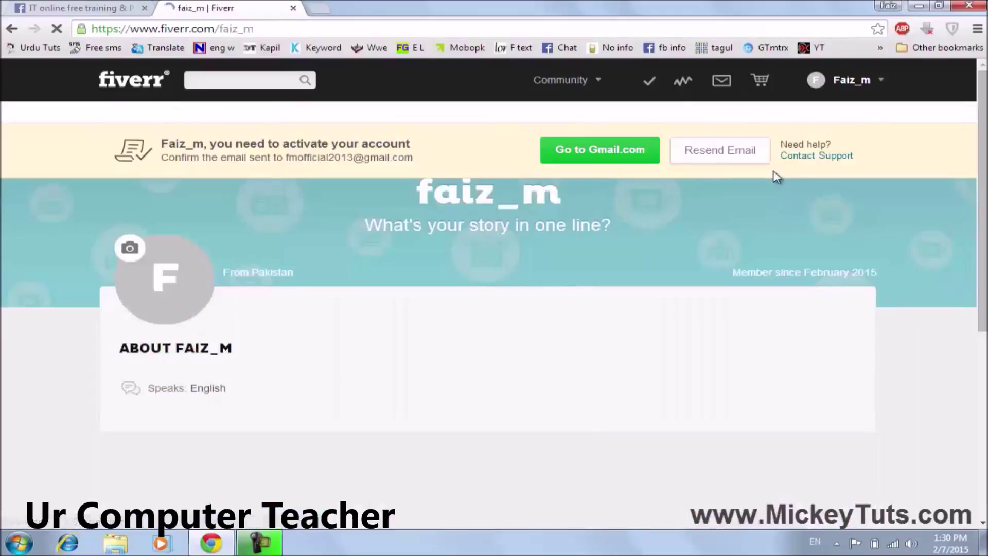
pyautogui.scroll(-1, 350, 405)
pyautogui.moveTo(172, 348)
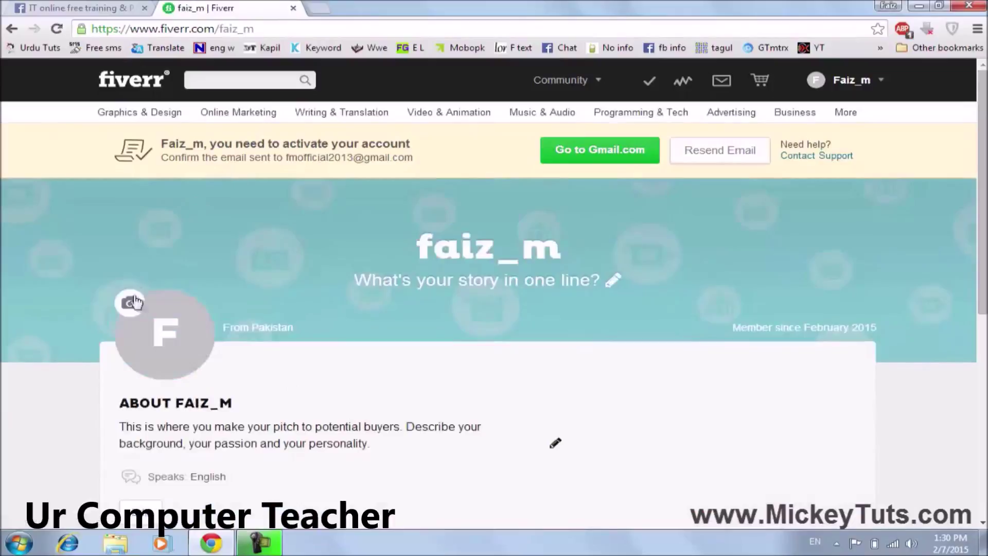
pyautogui.moveTo(141, 304)
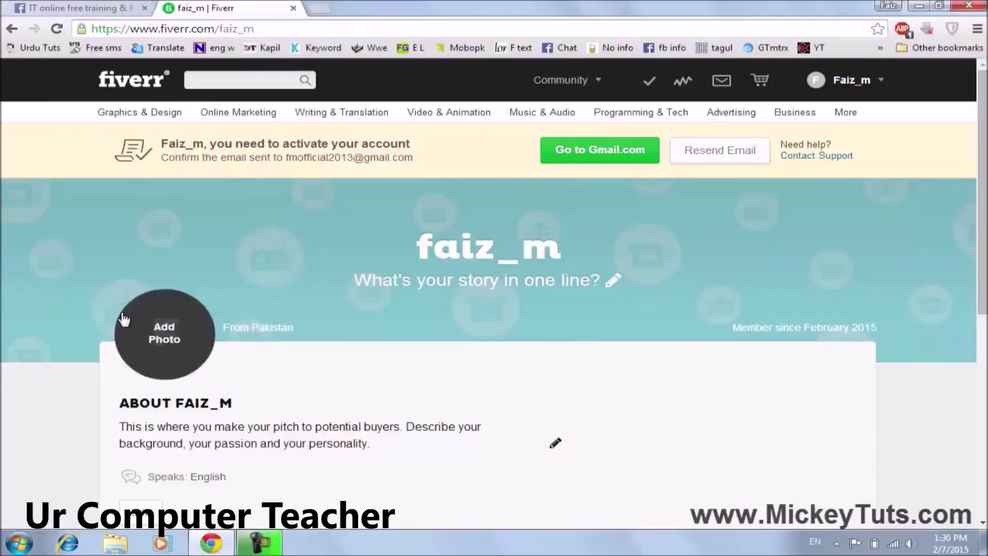
# Upload Butterfly_by_Zjic from the Desktop as the profile photo.
pyautogui.click(128, 308)
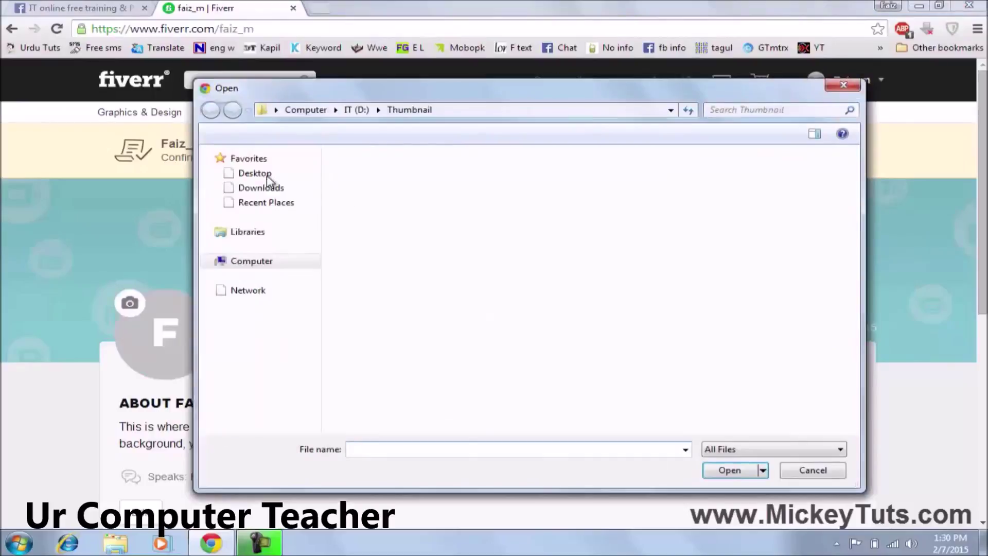
pyautogui.click(269, 176)
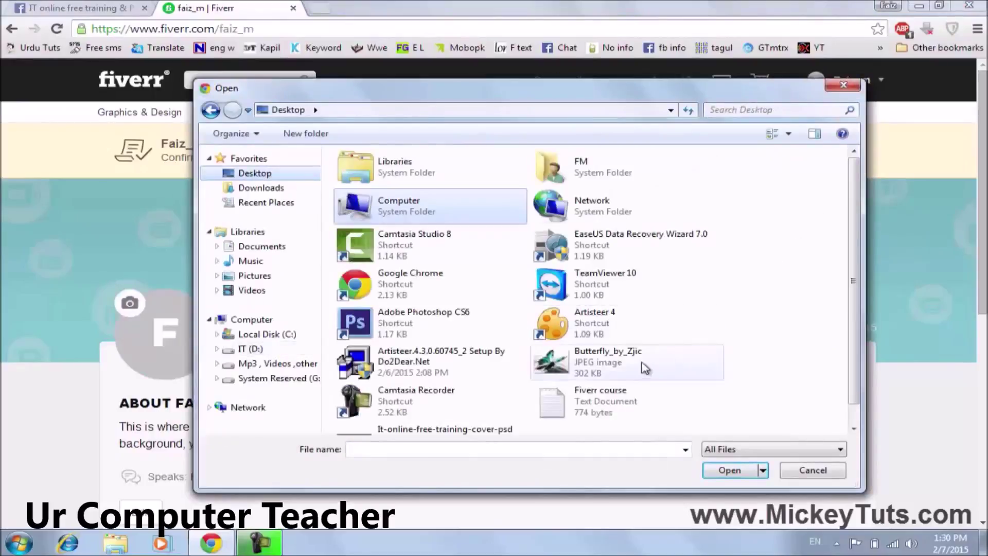
pyautogui.doubleClick(643, 367)
pyautogui.scroll(-1, 329, 373)
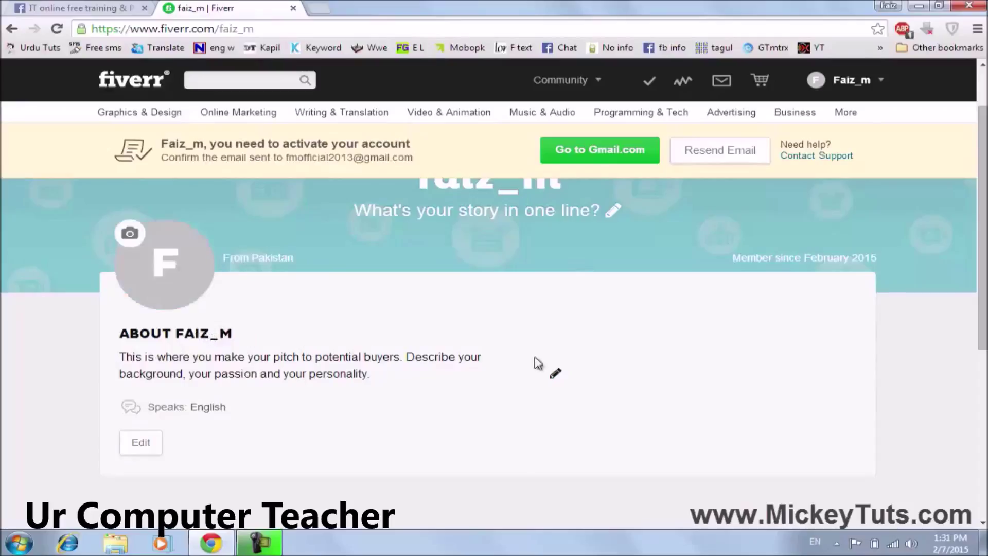
# Clear the placeholder About text, then open the Fiverr course notes file from the desktop.
pyautogui.click(557, 379)
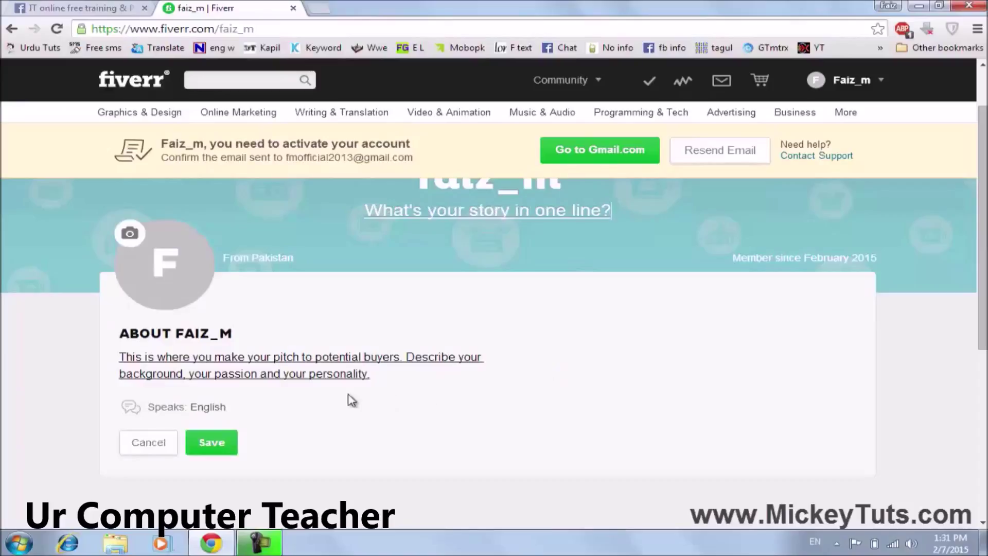
pyautogui.moveTo(385, 374); pyautogui.dragTo(102, 362)
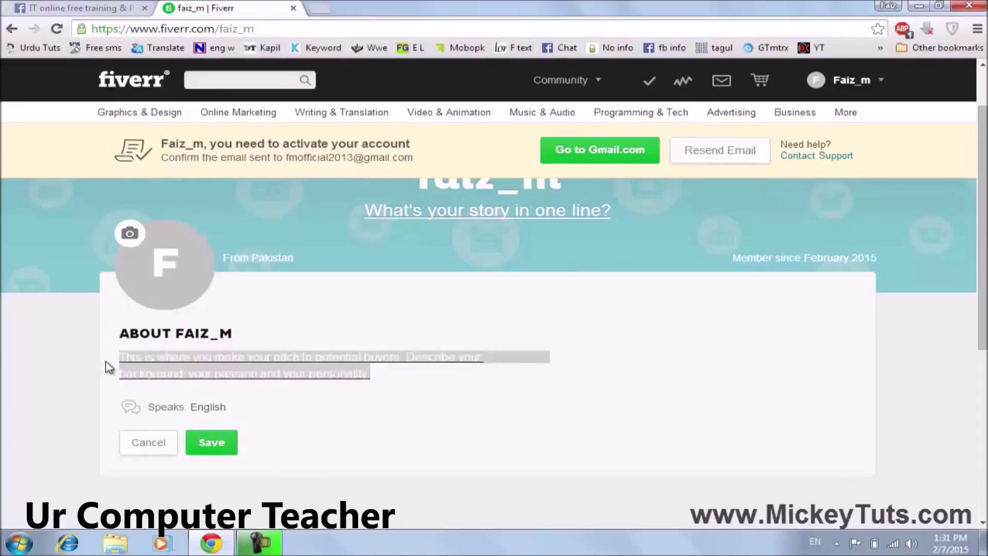
pyautogui.press('BackSpace')
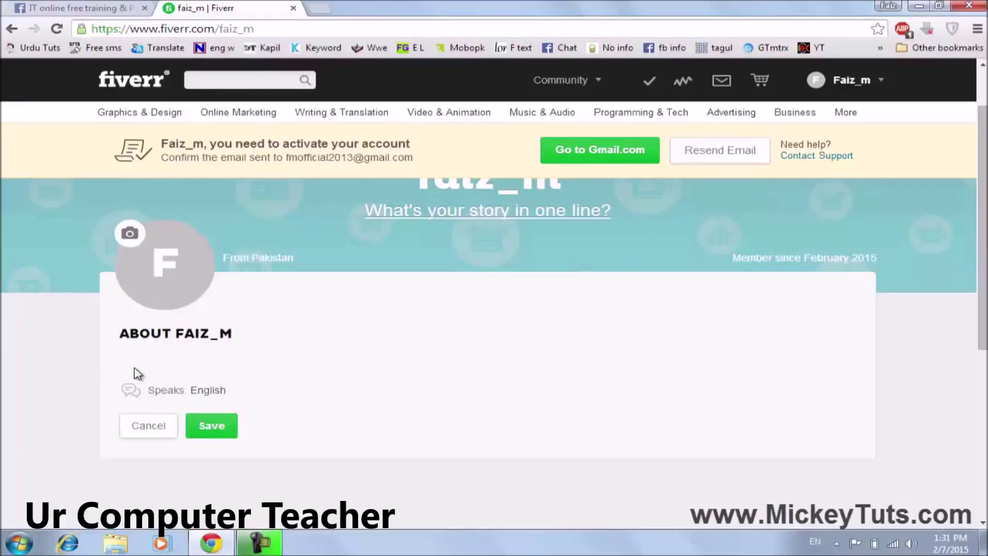
pyautogui.click(919, 5)
pyautogui.doubleClick(13, 435)
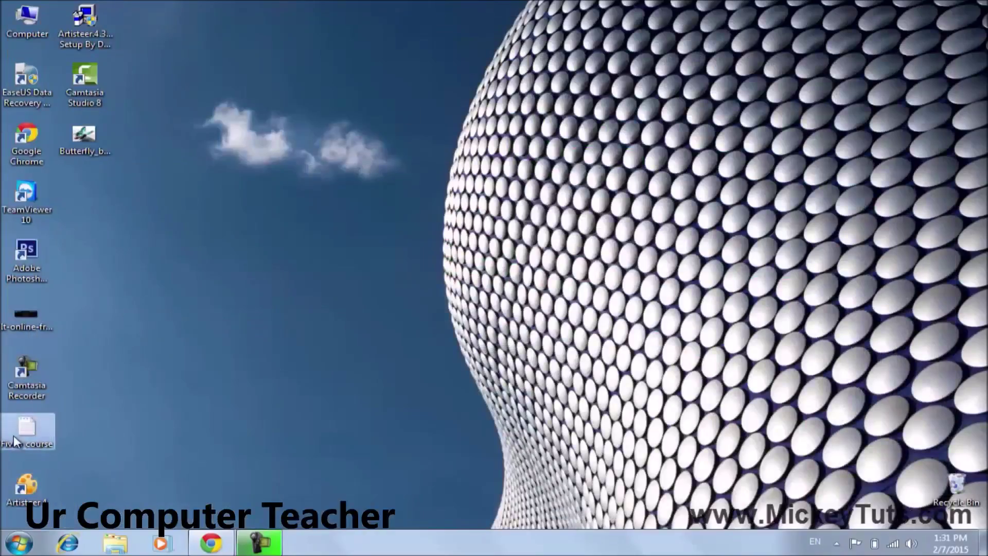
# Copy the graphic-design bio paragraph from the Fiverr course notes, then close Notepad.
pyautogui.scroll(-1, 238, 390)
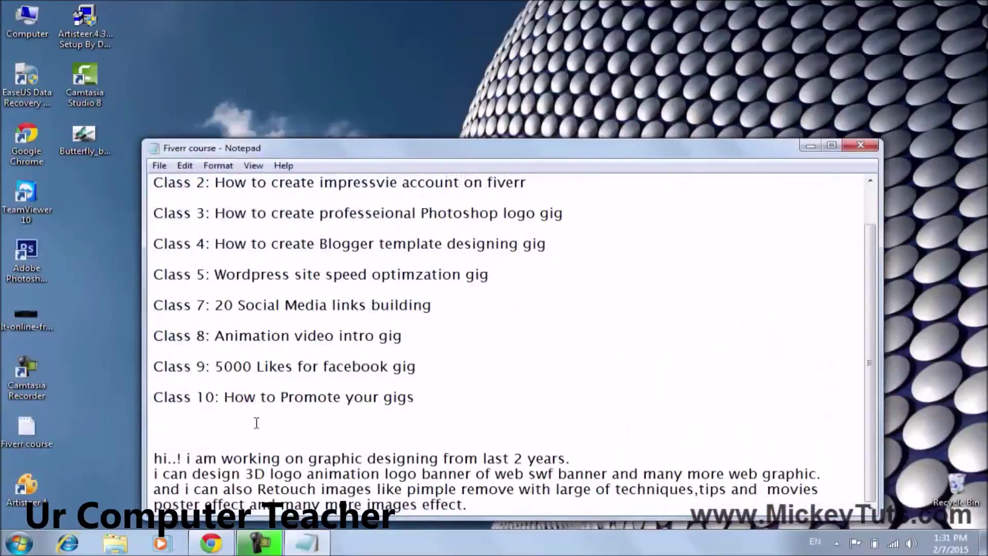
pyautogui.moveTo(463, 506); pyautogui.dragTo(149, 453)
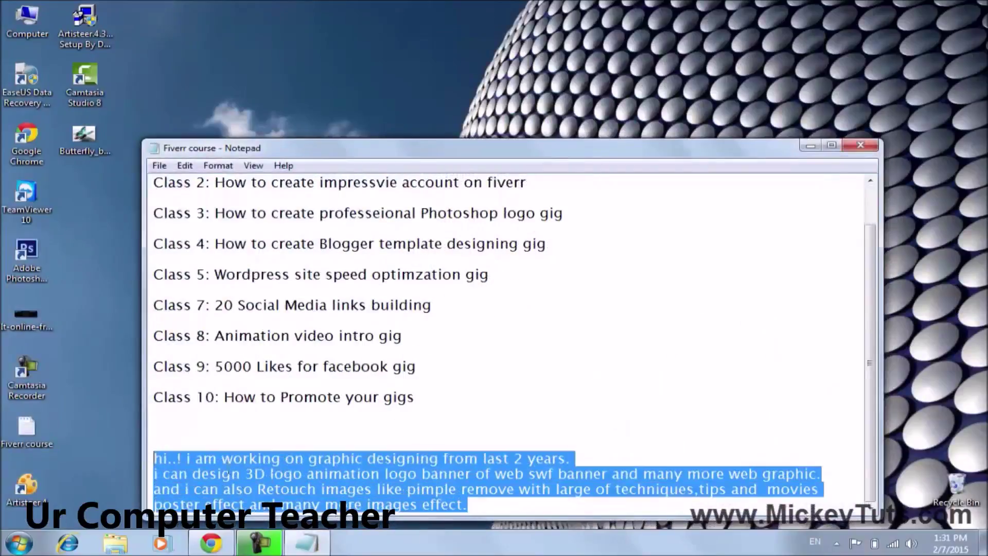
pyautogui.rightClick(274, 477)
pyautogui.click(311, 330)
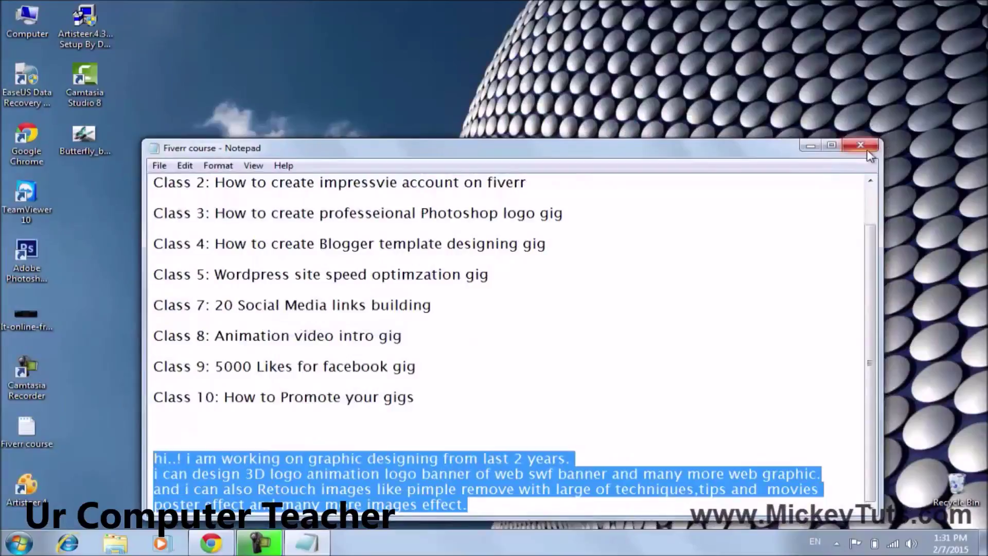
pyautogui.click(860, 146)
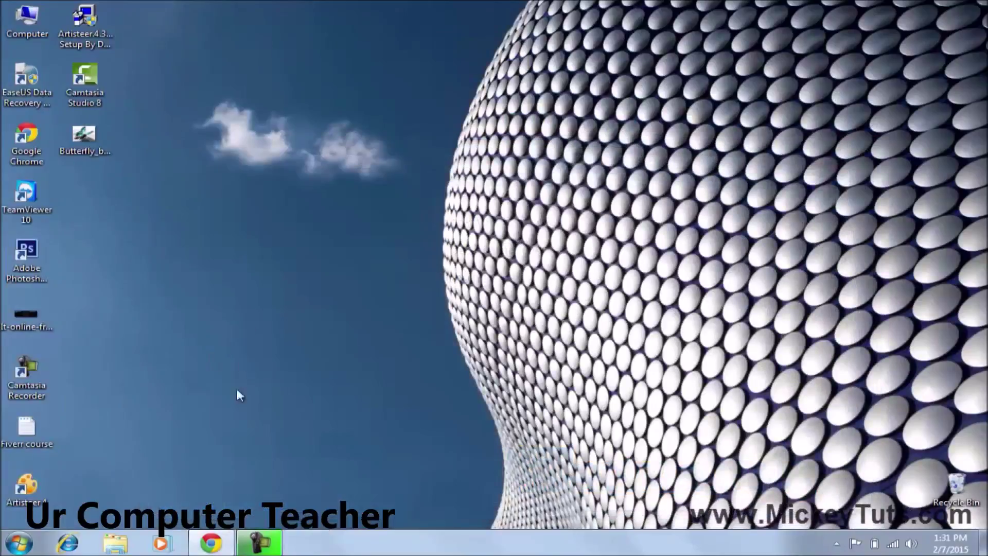
pyautogui.click(216, 539)
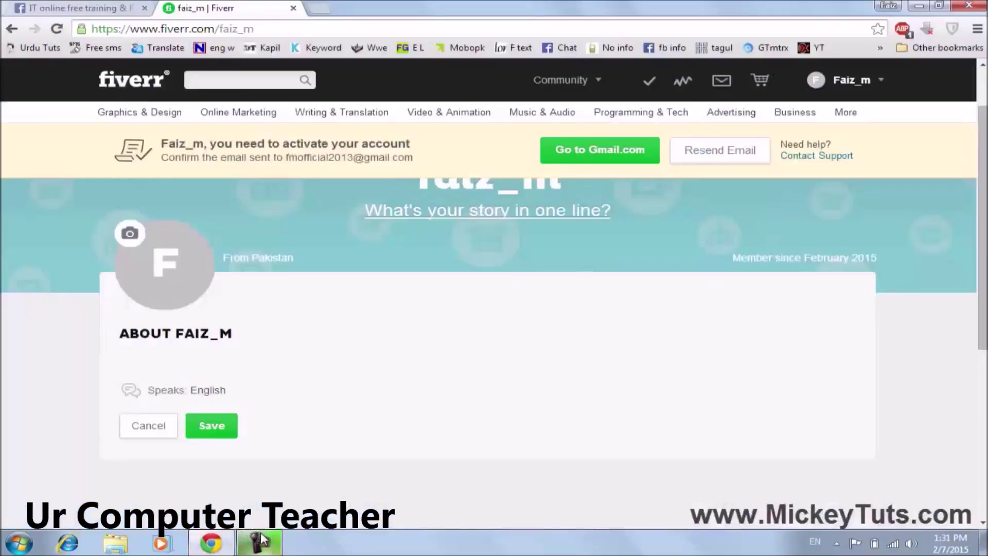
# Paste the graphic-design bio into About, remove the stray trailing characters, and save it.
pyautogui.click(174, 356)
pyautogui.hotkey('ctrl', 'v')
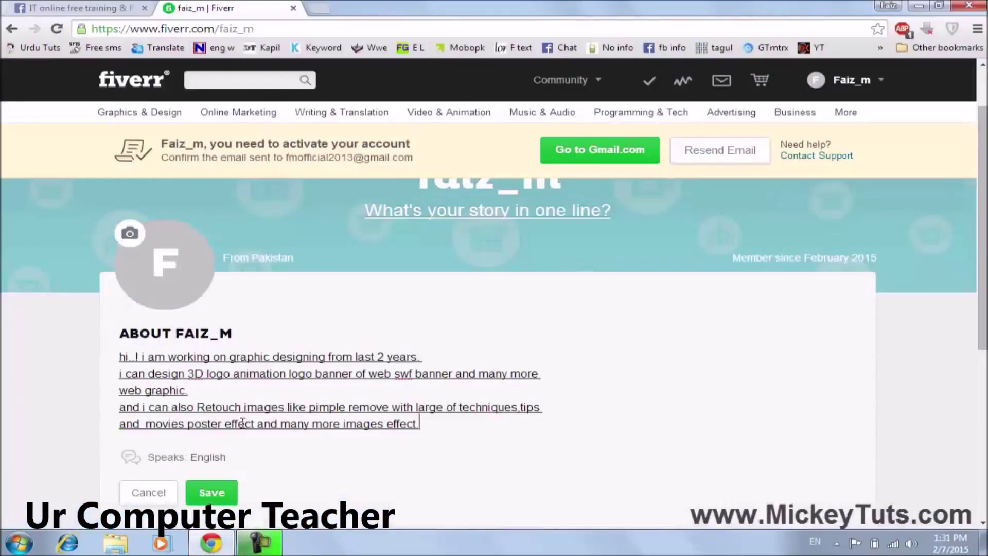
pyautogui.scroll(-1, 251, 363)
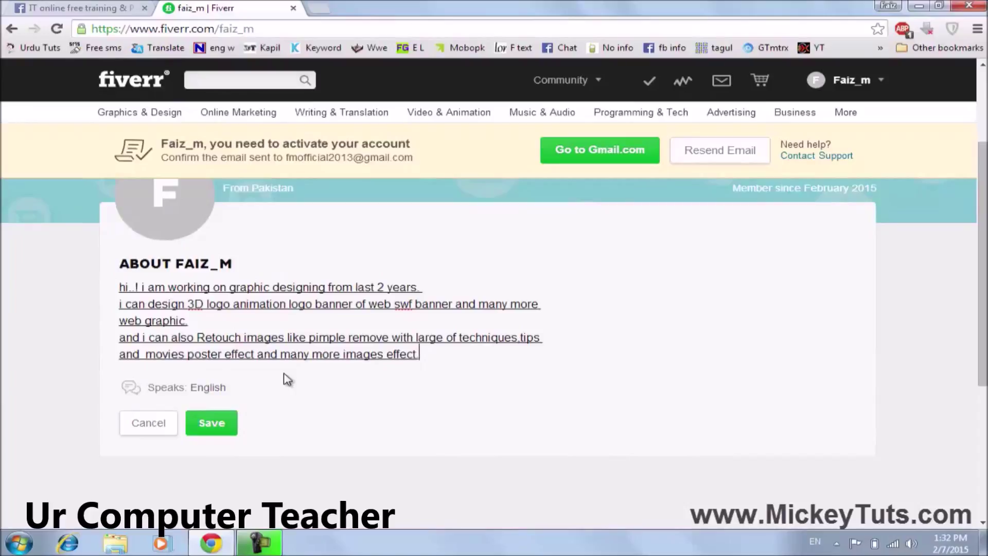
pyautogui.write('ffffffffffffff')
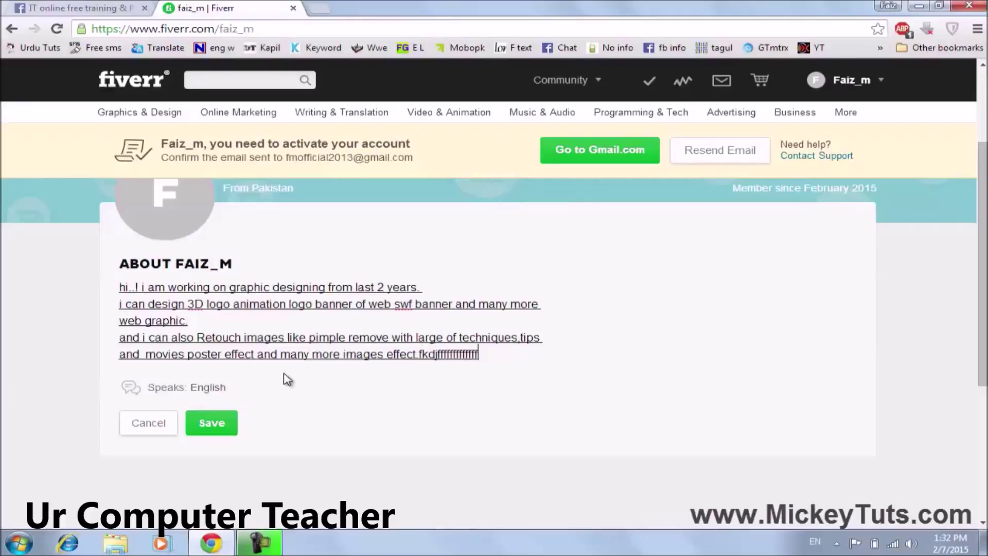
pyautogui.press('BackSpace')
pyautogui.press('BackSpace')
pyautogui.press('BackSpace')
pyautogui.press('BackSpace')
pyautogui.press('BackSpace')
pyautogui.press('BackSpace')
pyautogui.press('BackSpace')
pyautogui.press('BackSpace')
pyautogui.press('BackSpace')
pyautogui.press('BackSpace')
pyautogui.press('BackSpace')
pyautogui.press('BackSpace')
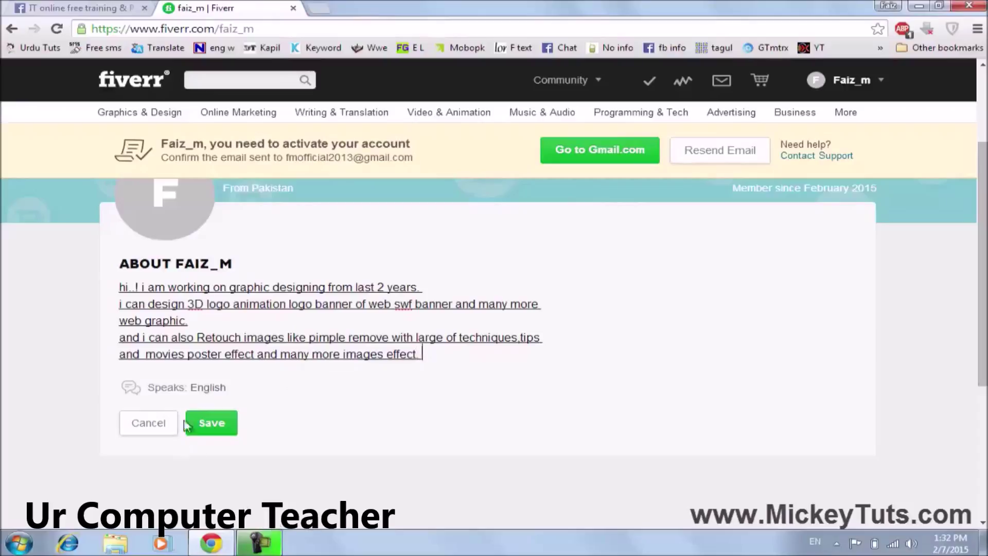
pyautogui.click(202, 425)
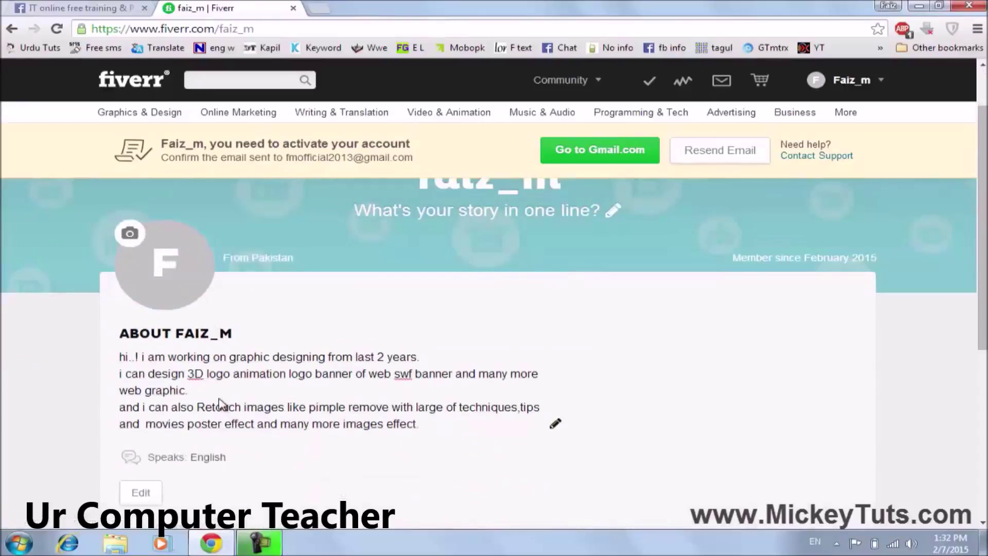
pyautogui.scroll(1, 221, 404)
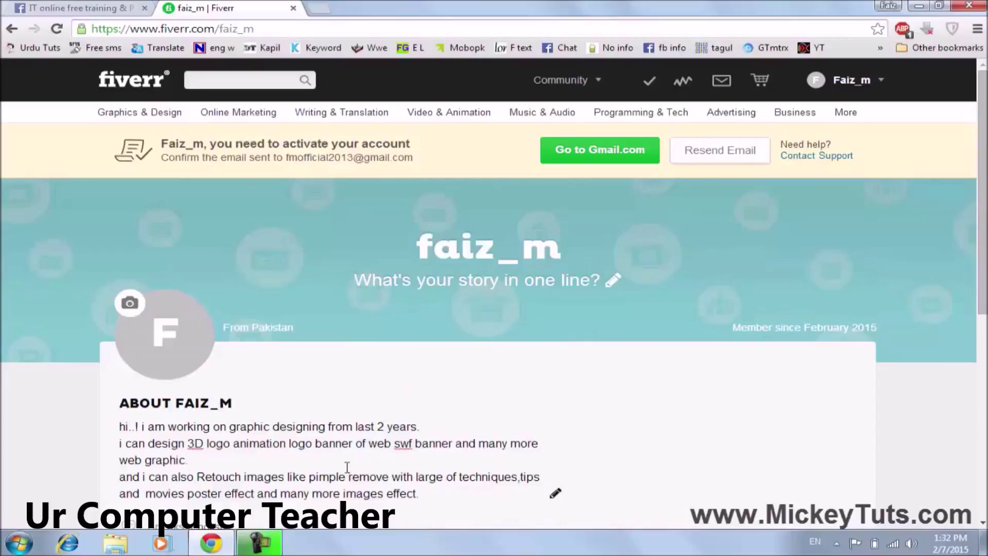
# Reload the profile and highlight the e-mail address in the activation notice.
pyautogui.click(55, 29)
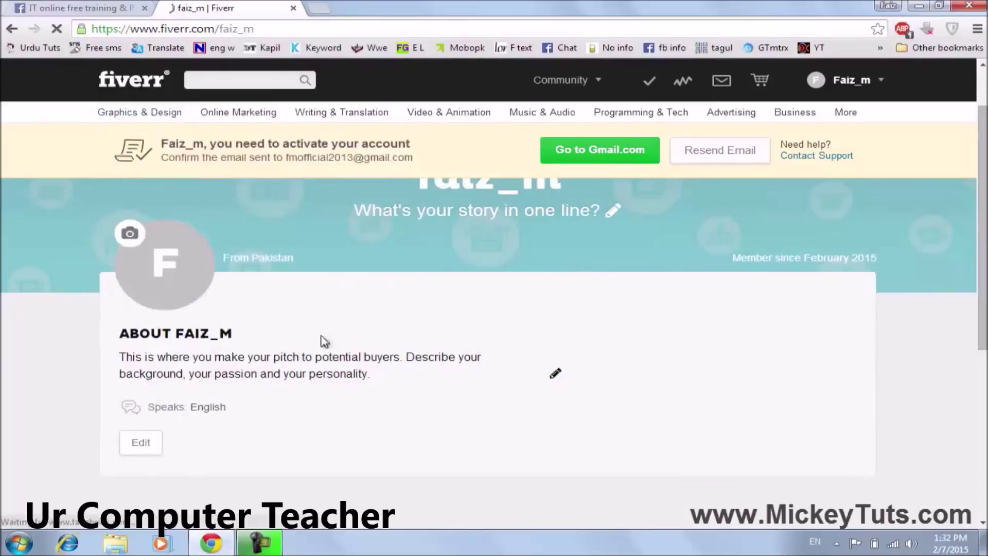
pyautogui.moveTo(120, 358)
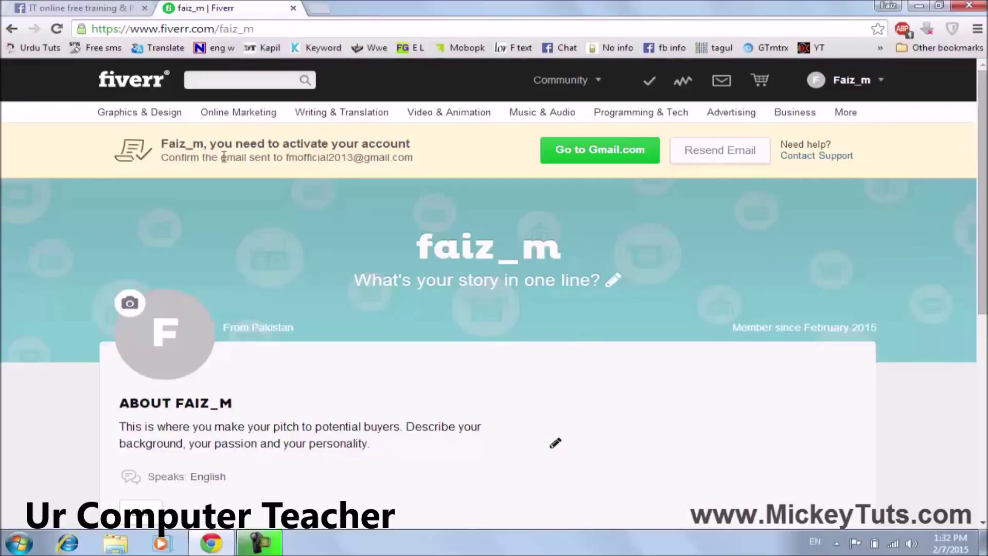
pyautogui.moveTo(414, 161); pyautogui.dragTo(286, 160)
# Load gmail.com in a new tab and open the 'Fiverr: Activate Your New Account' email.
pyautogui.click(317, 8)
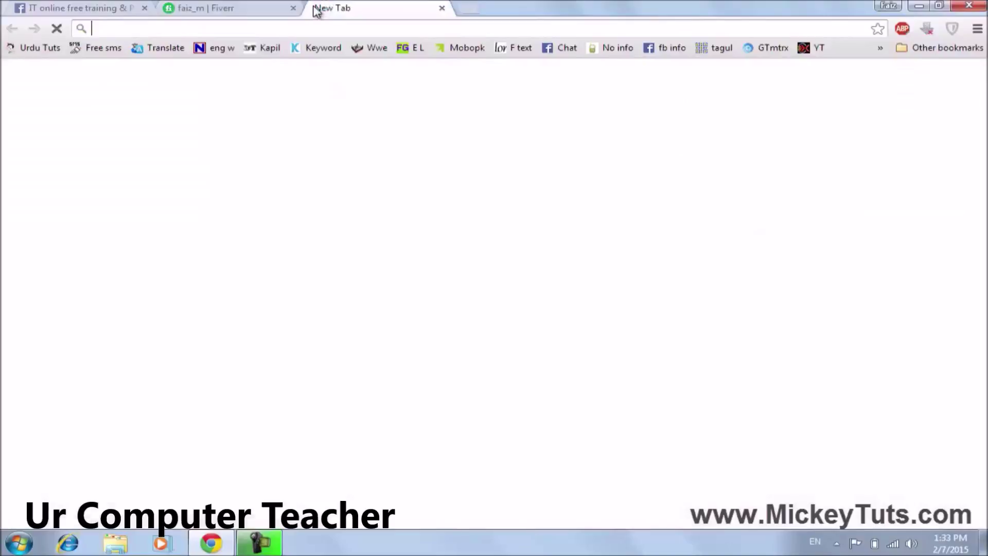
pyautogui.write('gmail.com')
pyautogui.press('Return')
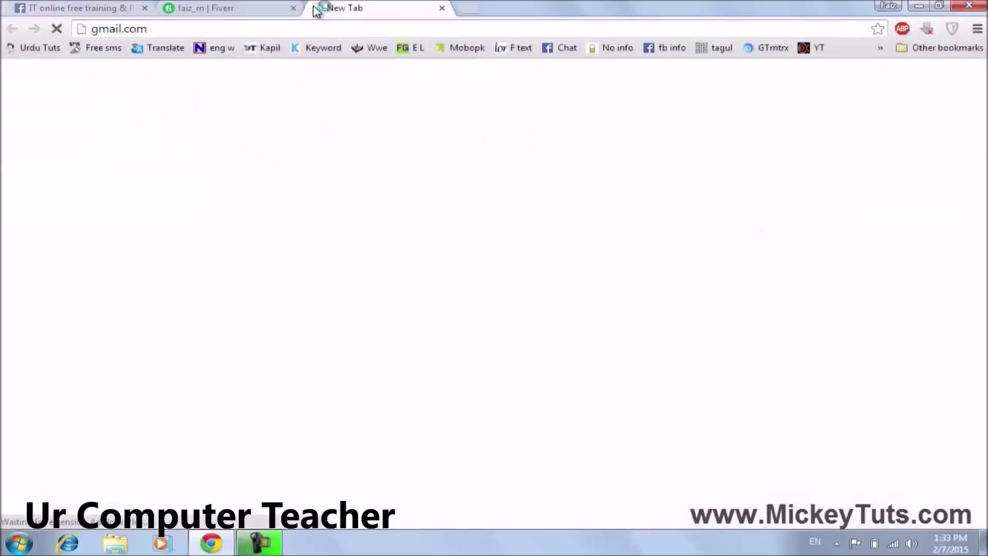
pyautogui.click(228, 6)
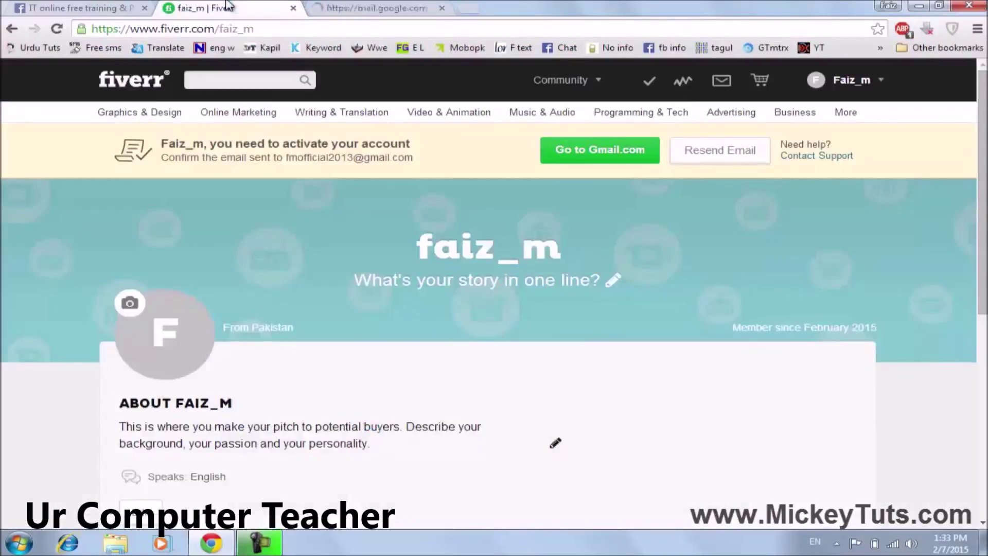
pyautogui.click(339, 7)
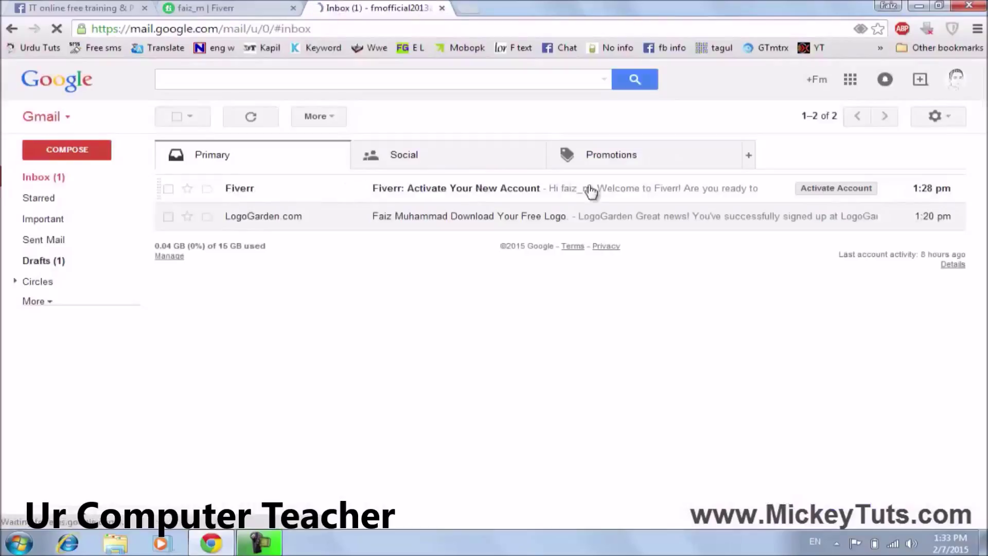
pyautogui.click(512, 196)
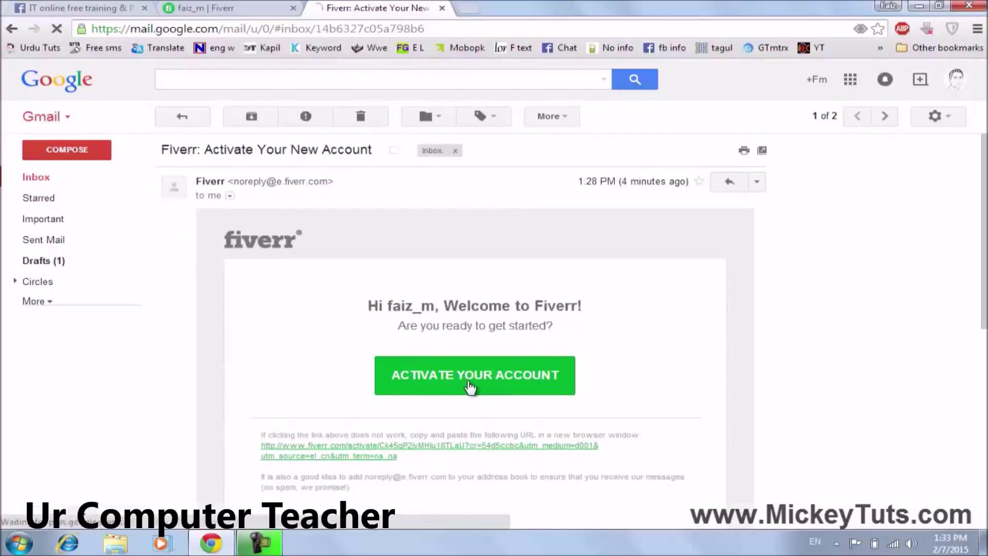
# Activate the Fiverr account using the email's green ACTIVATE YOUR ACCOUNT button.
pyautogui.click(471, 386)
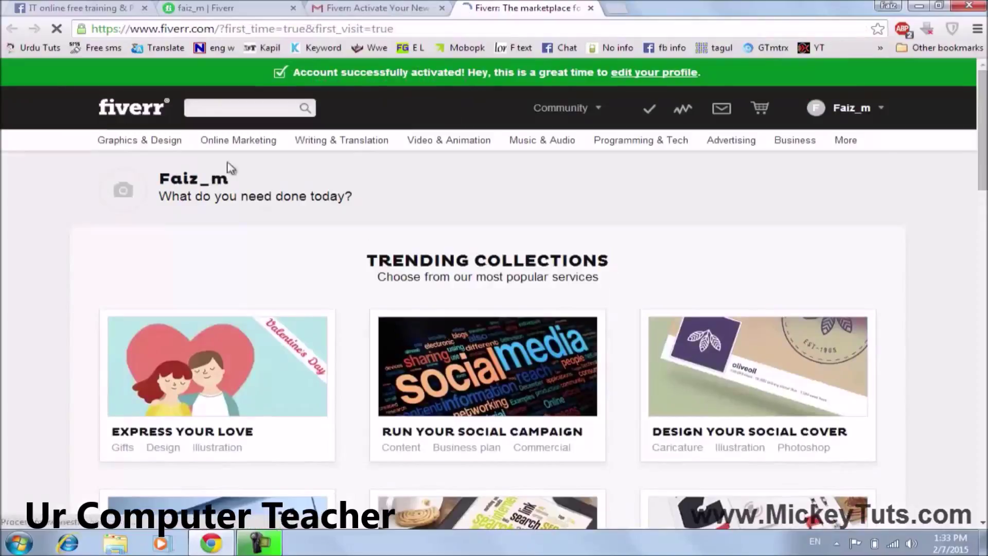
# Reload the faiz_m profile tab to show the verification and close the extra Fiverr homepage tab.
pyautogui.click(861, 108)
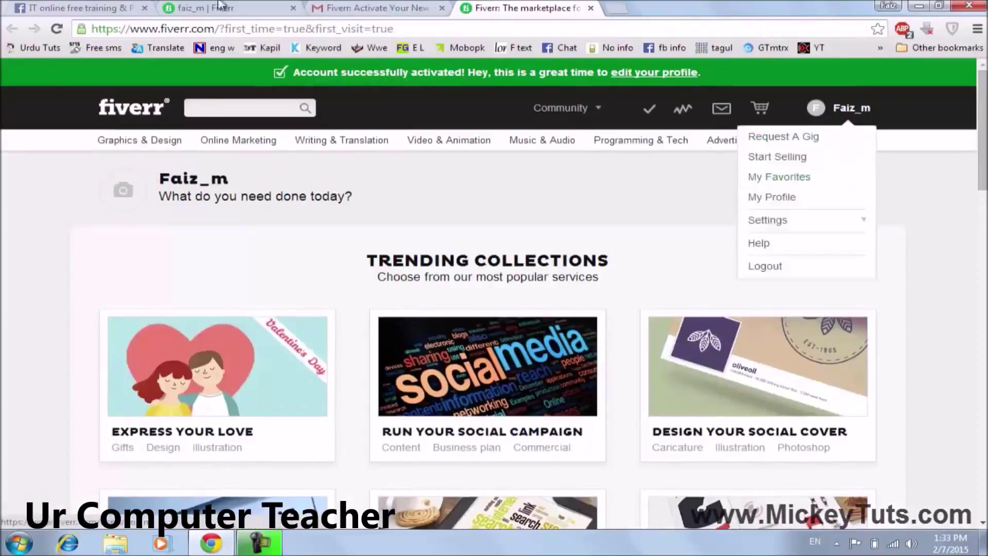
pyautogui.click(263, 8)
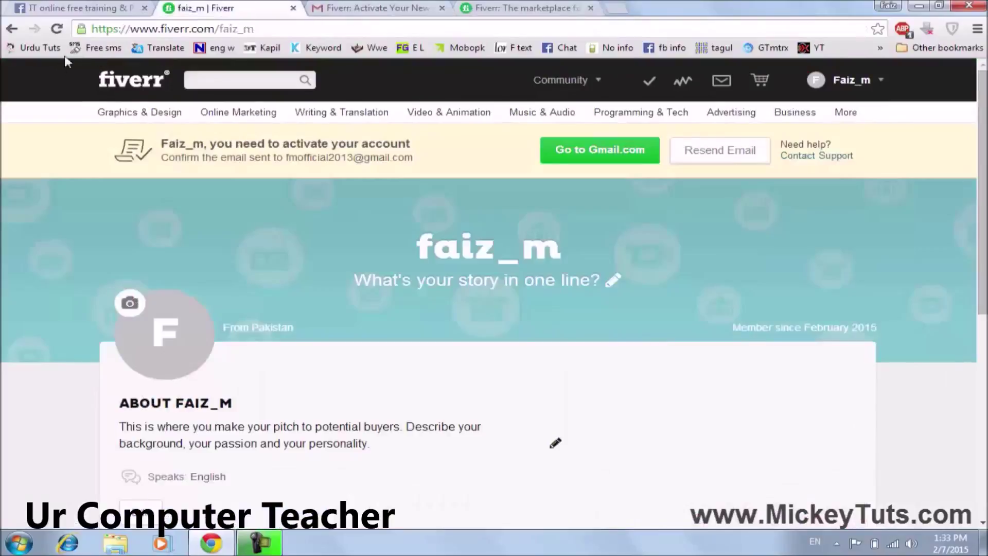
pyautogui.click(57, 28)
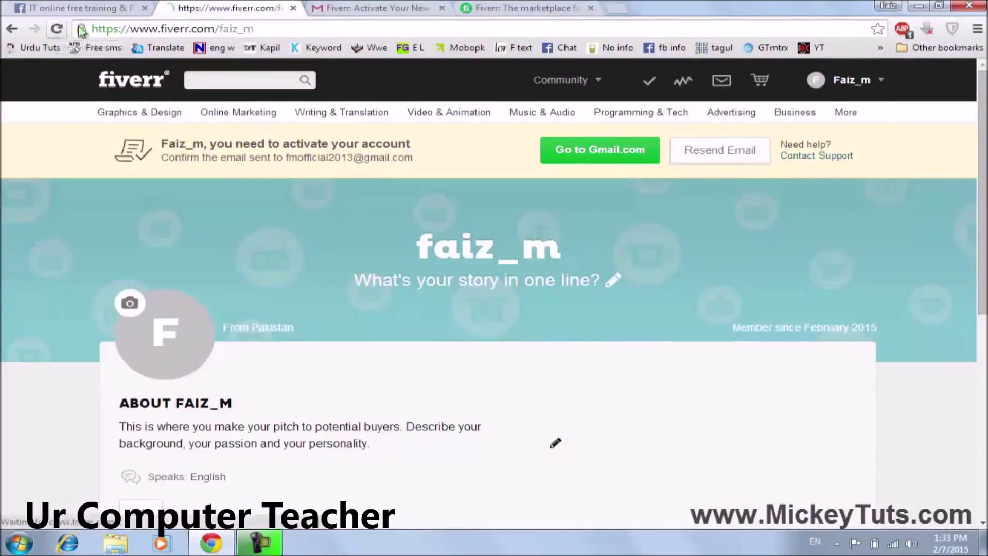
pyautogui.click(590, 8)
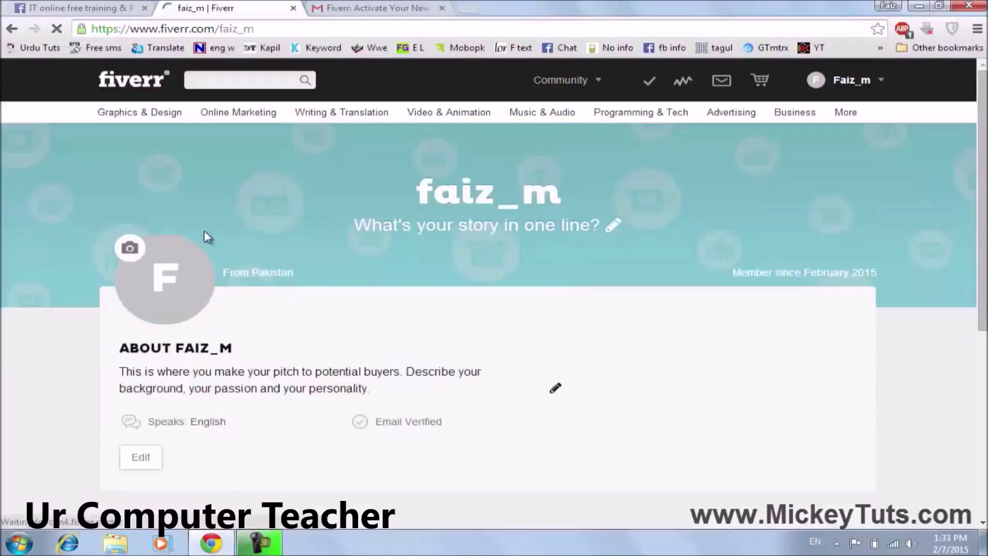
# Upload the butterfly image as the faiz_m profile photo.
pyautogui.click(130, 254)
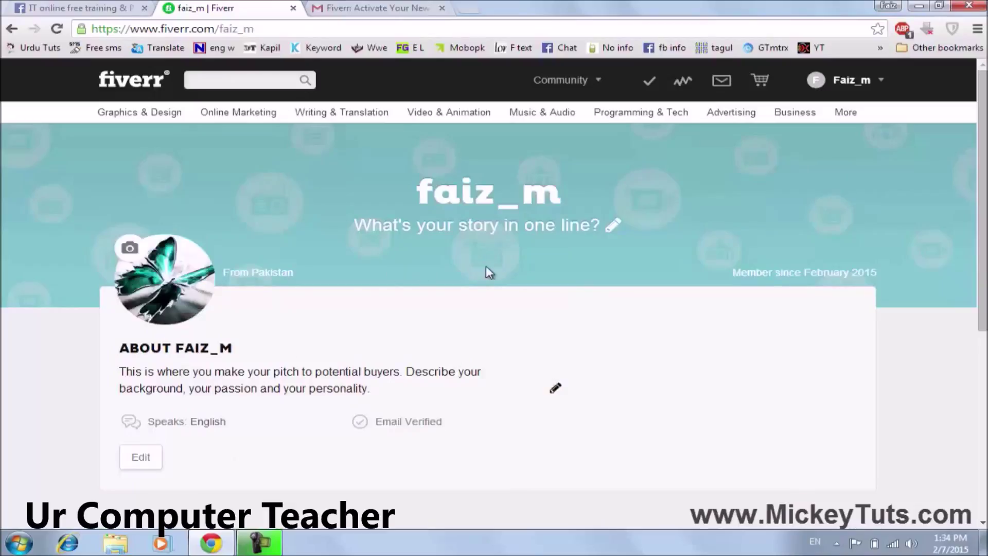
pyautogui.scroll(-3, 485, 266)
pyautogui.click(846, 82)
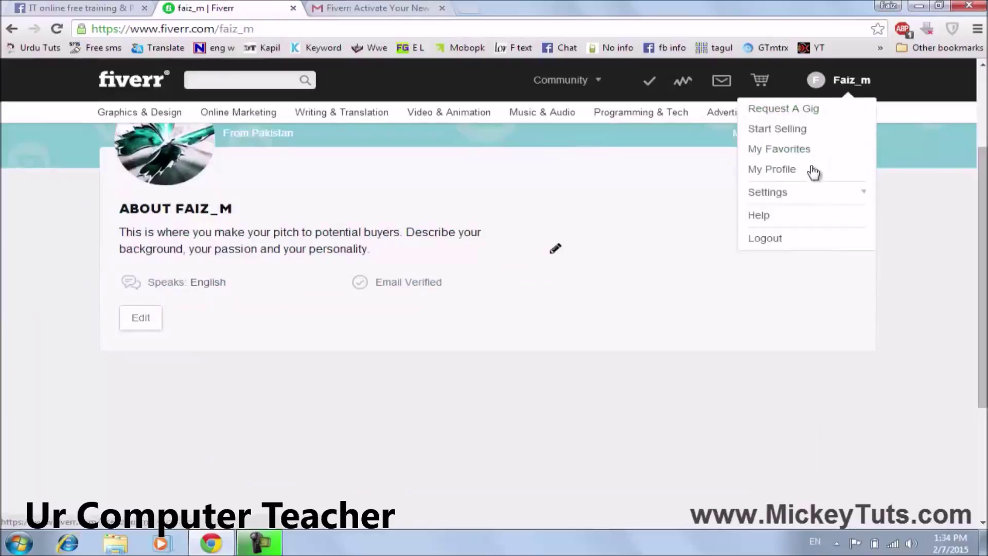
# Go to Settings > Public Profile Settings, select the empty Something About You box, and minimize Chrome.
pyautogui.click(787, 196)
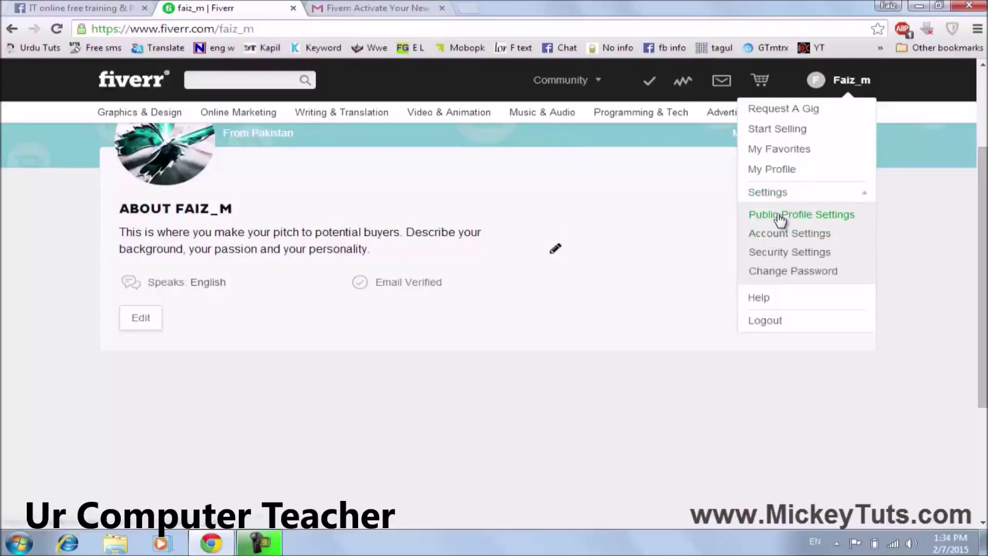
pyautogui.click(785, 223)
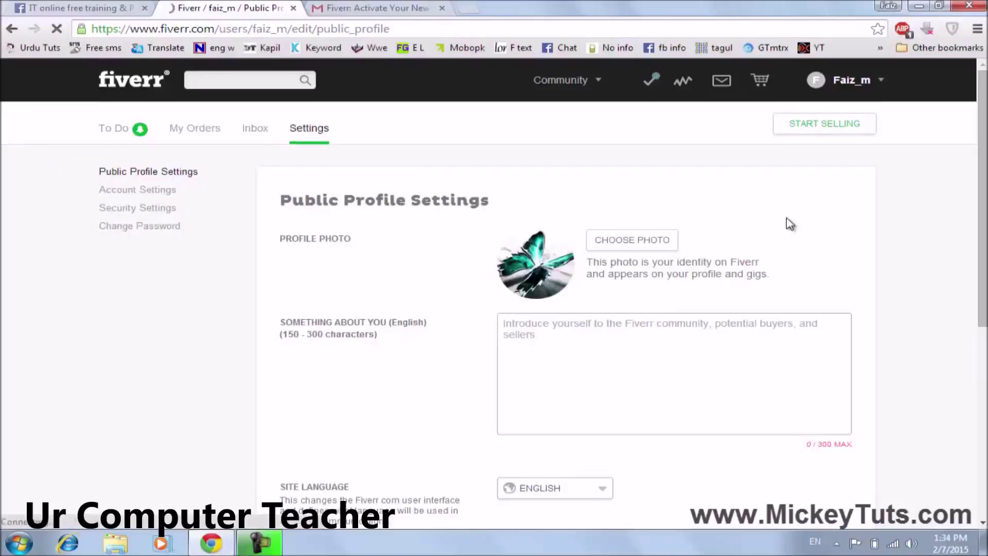
pyautogui.click(665, 339)
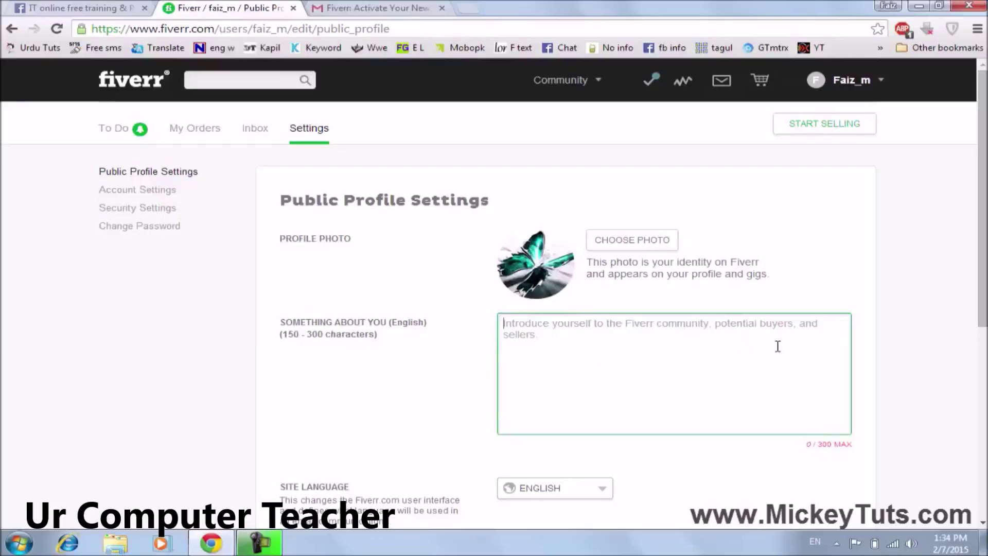
pyautogui.scroll(-3, 675, 353)
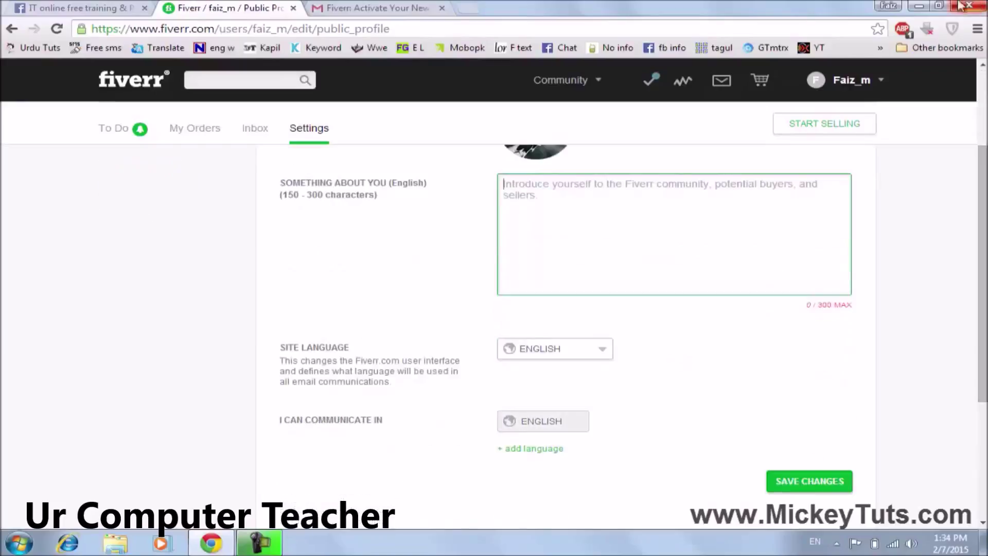
pyautogui.click(919, 6)
# Copy the bio paragraph from the Notepad file 'Fiverr course', close it, and return to Chrome.
pyautogui.doubleClick(23, 432)
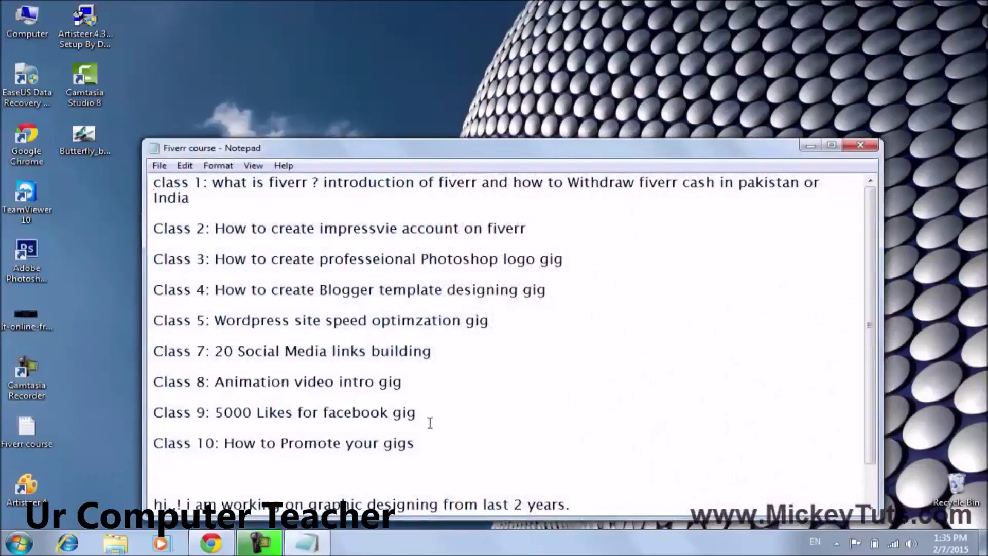
pyautogui.scroll(-1, 431, 427)
pyautogui.moveTo(463, 504); pyautogui.dragTo(153, 458)
pyautogui.rightClick(178, 466)
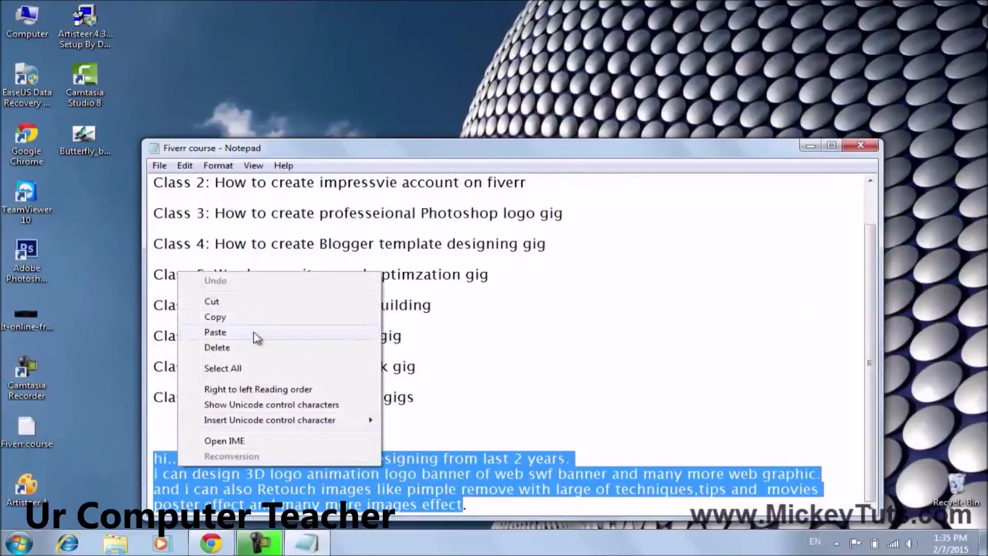
pyautogui.click(221, 316)
pyautogui.click(860, 145)
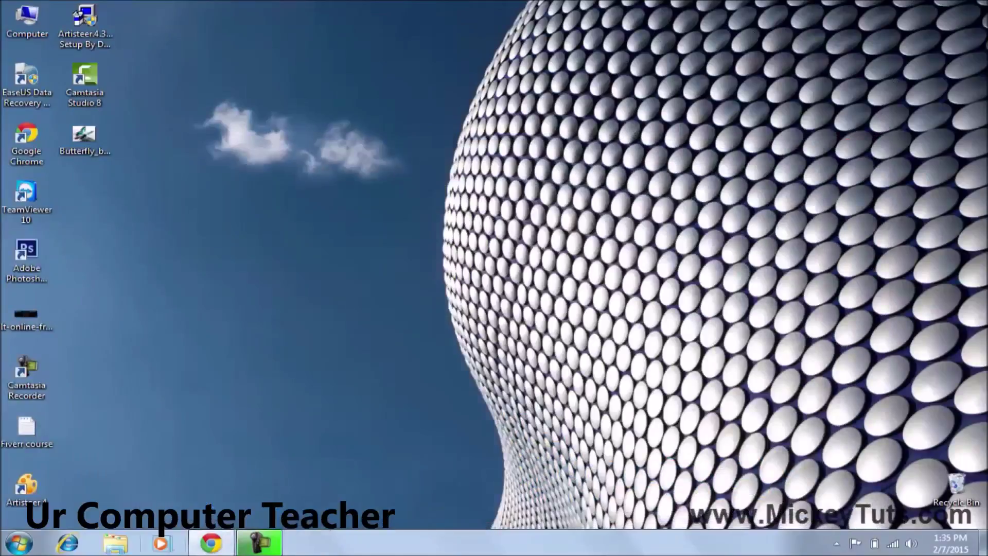
pyautogui.click(228, 544)
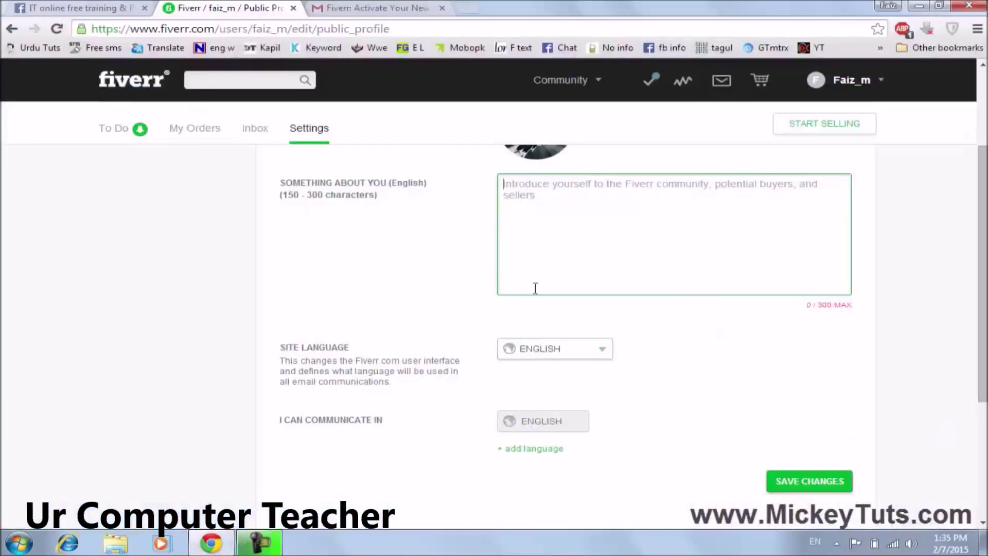
# Paste the graphic-design bio (283/300 characters) into Something About You and save the public profile.
pyautogui.hotkey('ctrl', 'v')
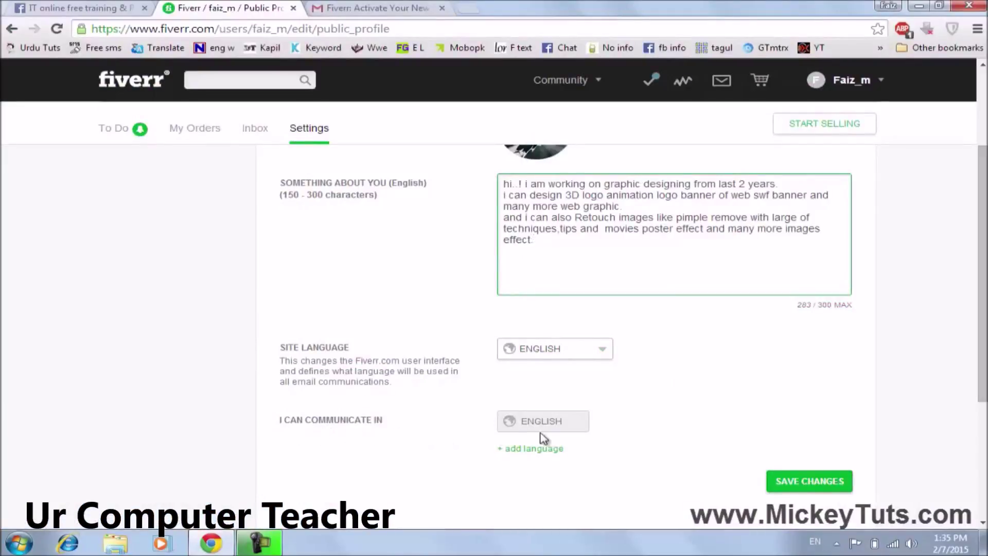
pyautogui.scroll(3, 471, 440)
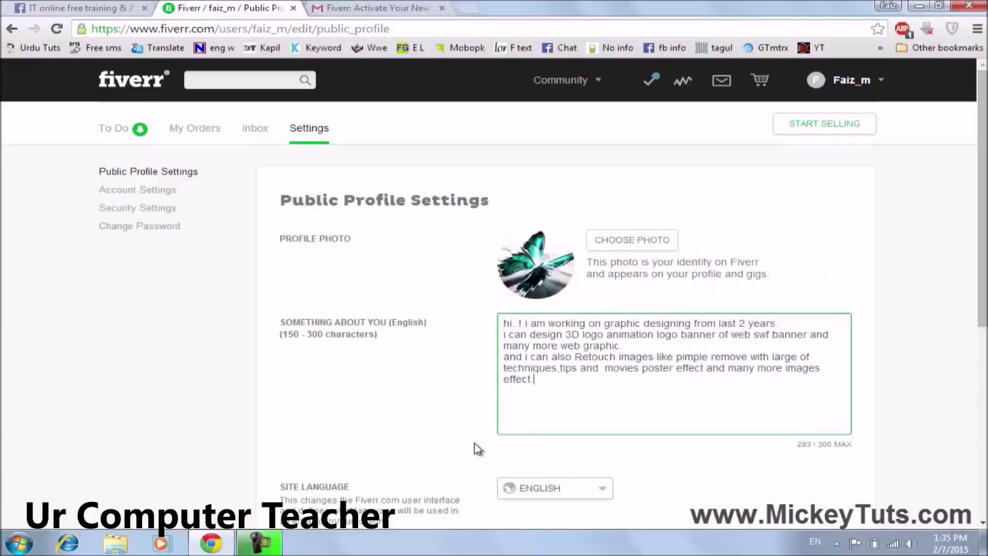
pyautogui.scroll(-3, 387, 421)
pyautogui.scroll(3, 466, 425)
pyautogui.scroll(-7, 468, 422)
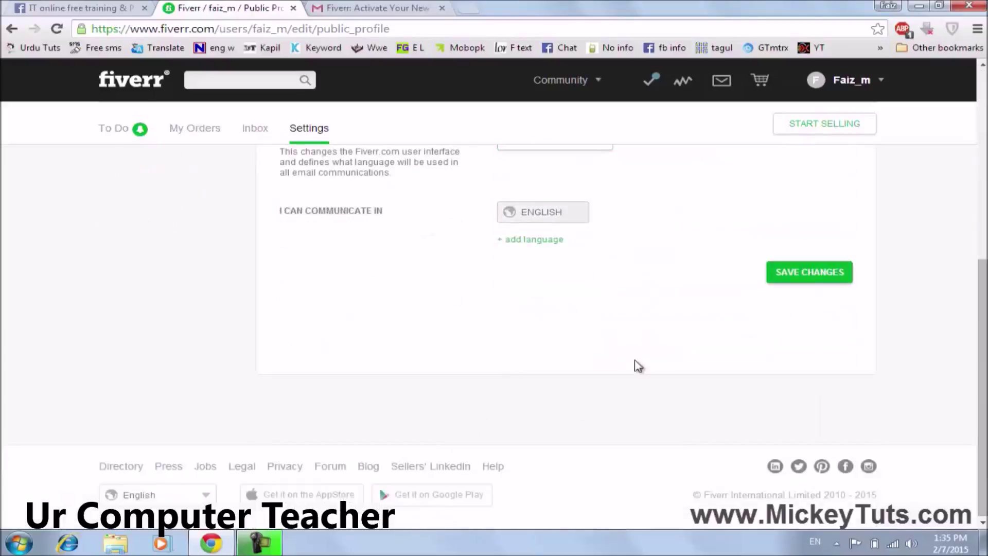
pyautogui.click(791, 278)
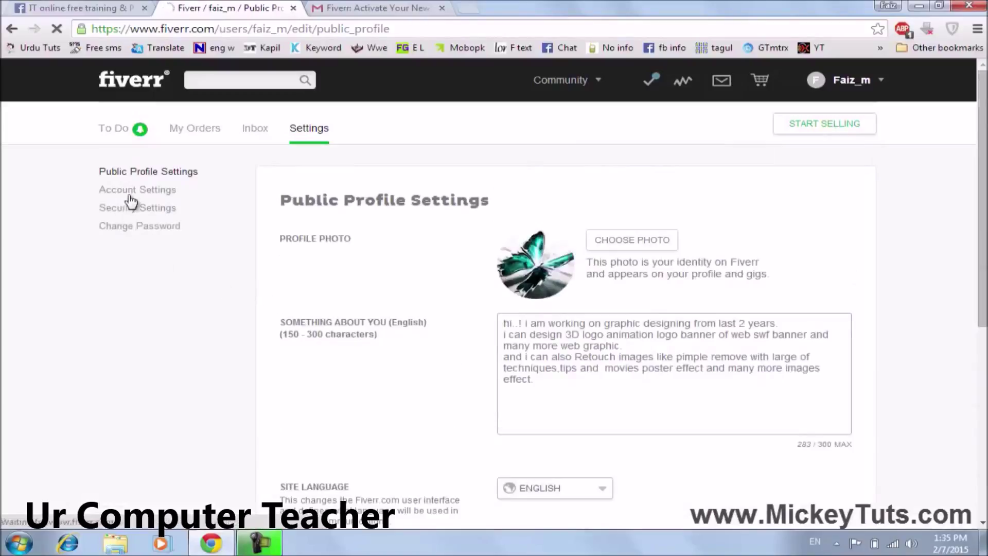
pyautogui.scroll(-3, 404, 273)
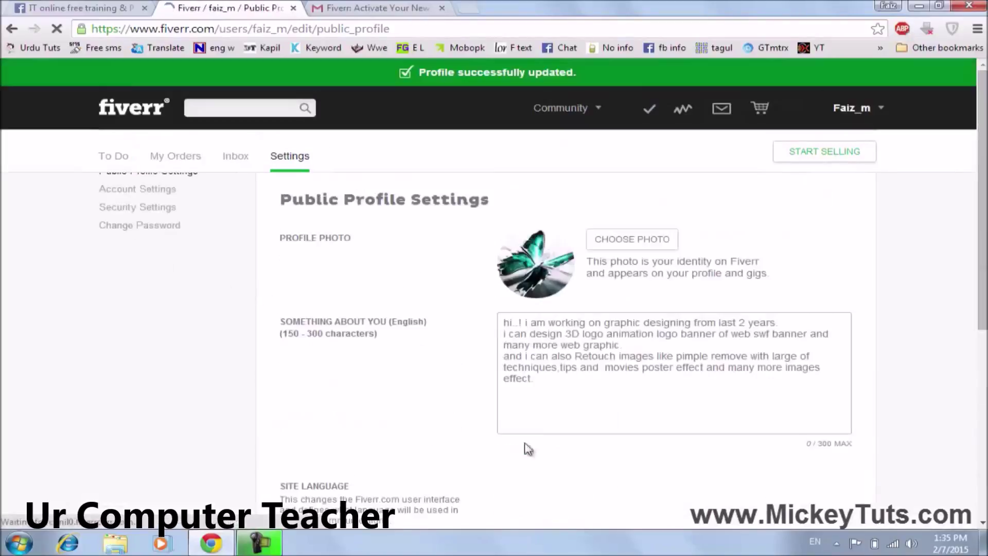
pyautogui.scroll(3, 242, 320)
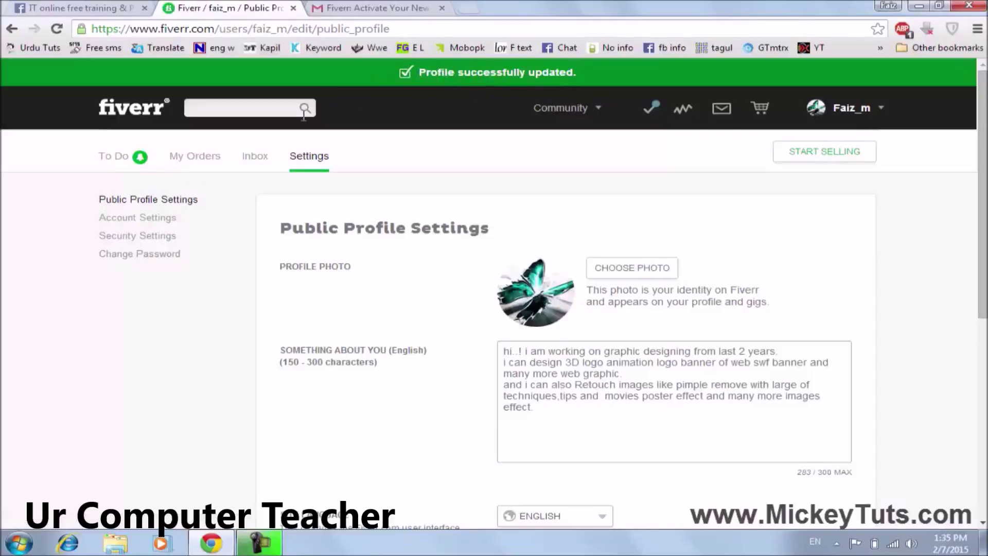
# Open Account Settings and select the account's Full Name value.
pyautogui.click(131, 222)
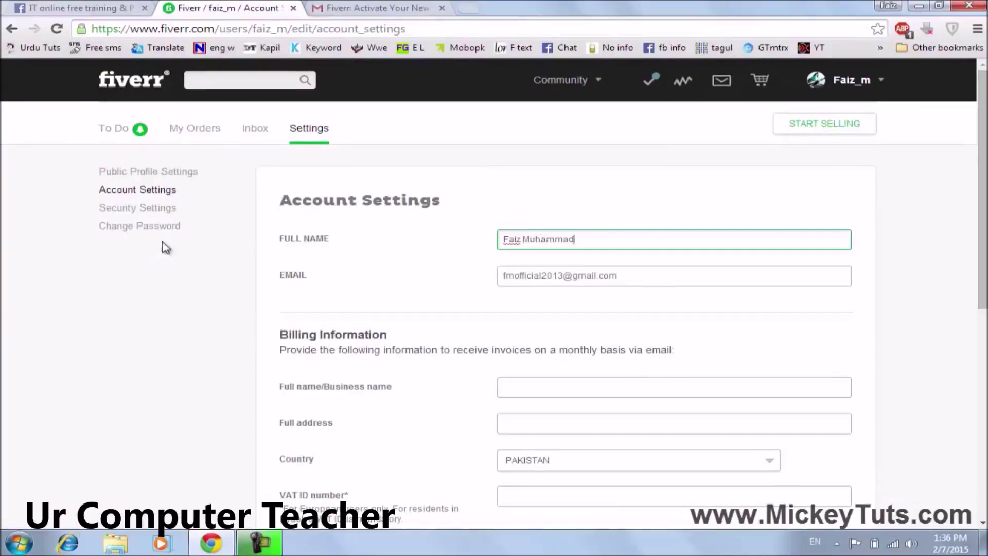
pyautogui.scroll(-1, 308, 247)
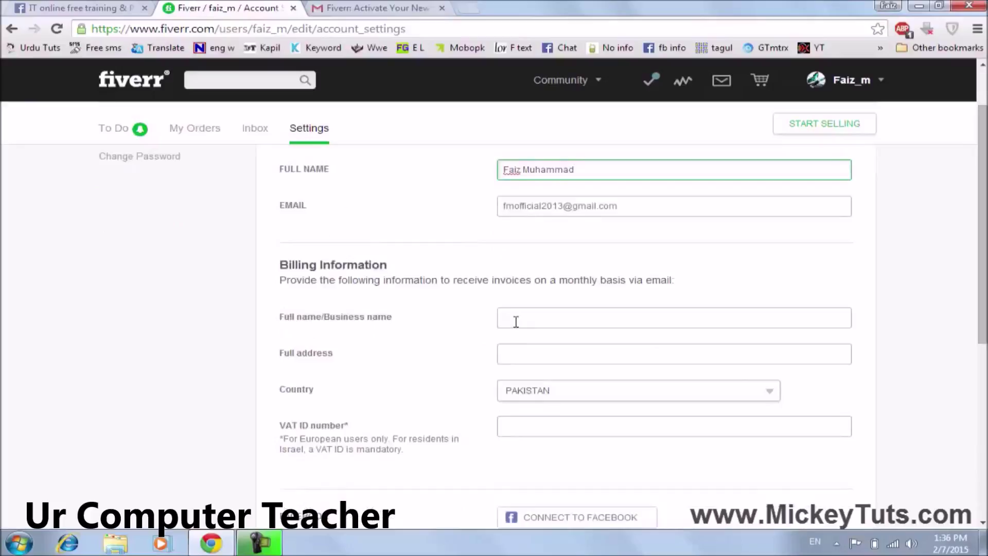
pyautogui.scroll(1, 443, 304)
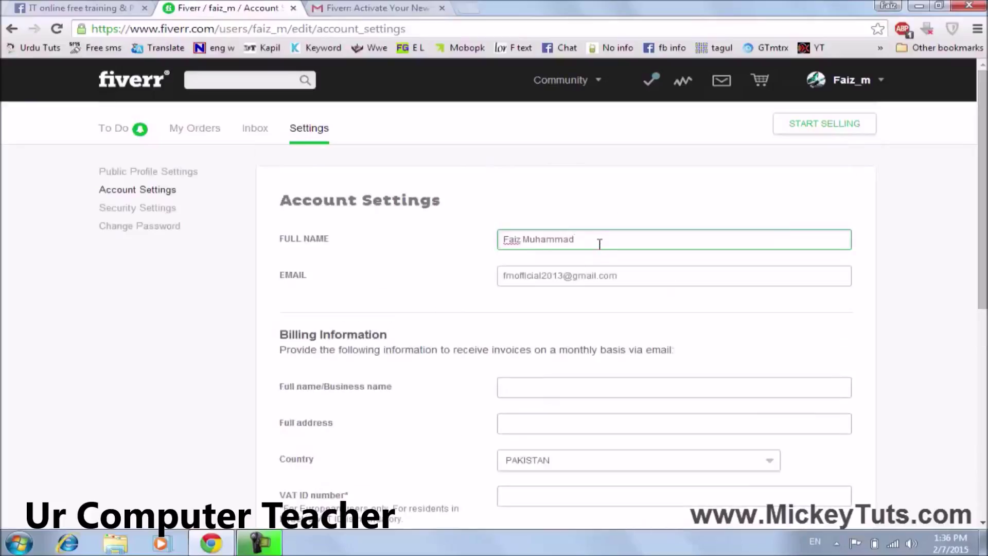
pyautogui.moveTo(600, 244); pyautogui.dragTo(373, 250)
# Paste the full name as the billing name and try saving, which fails on the blank address.
pyautogui.scroll(-2, 427, 360)
pyautogui.click(516, 250)
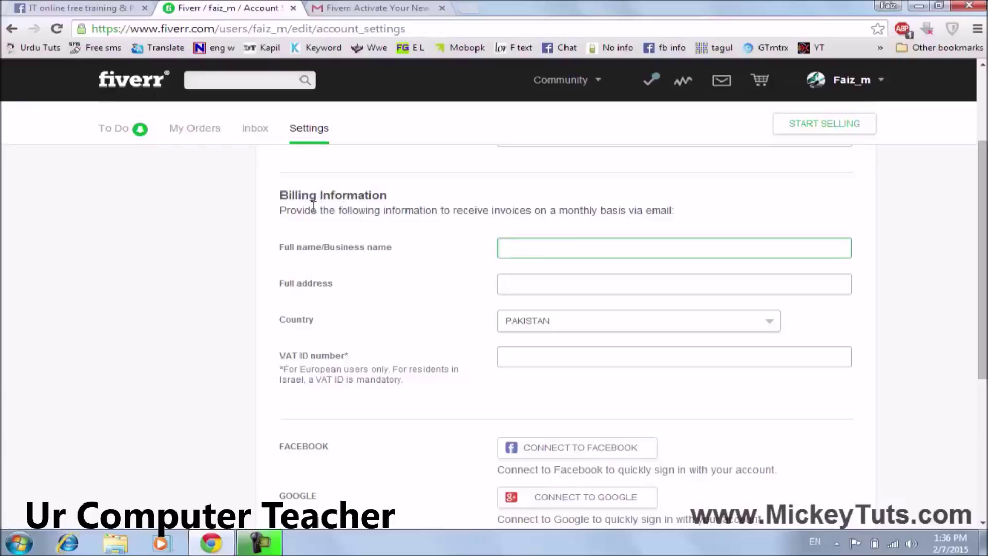
pyautogui.hotkey('ctrl', 'v')
pyautogui.click(516, 282)
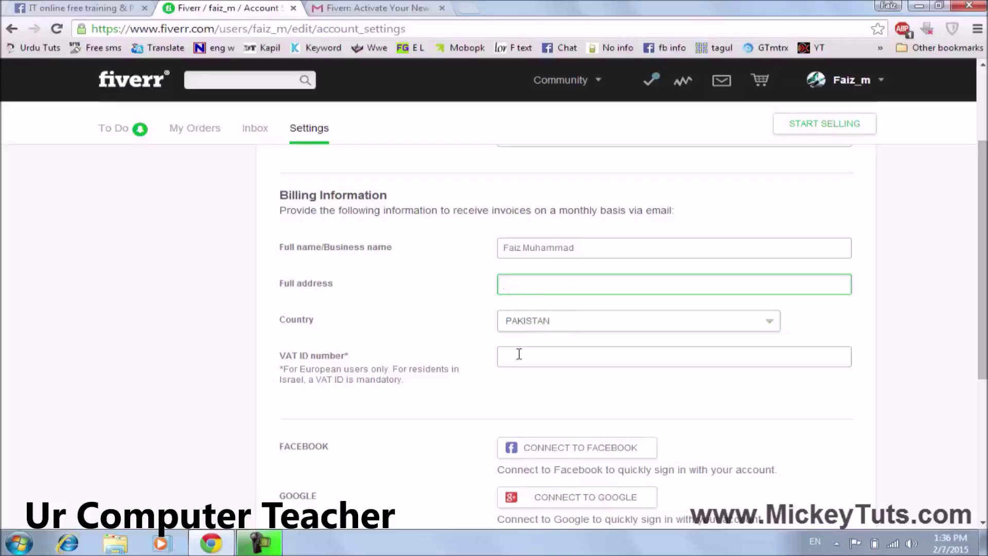
pyautogui.scroll(-5, 353, 371)
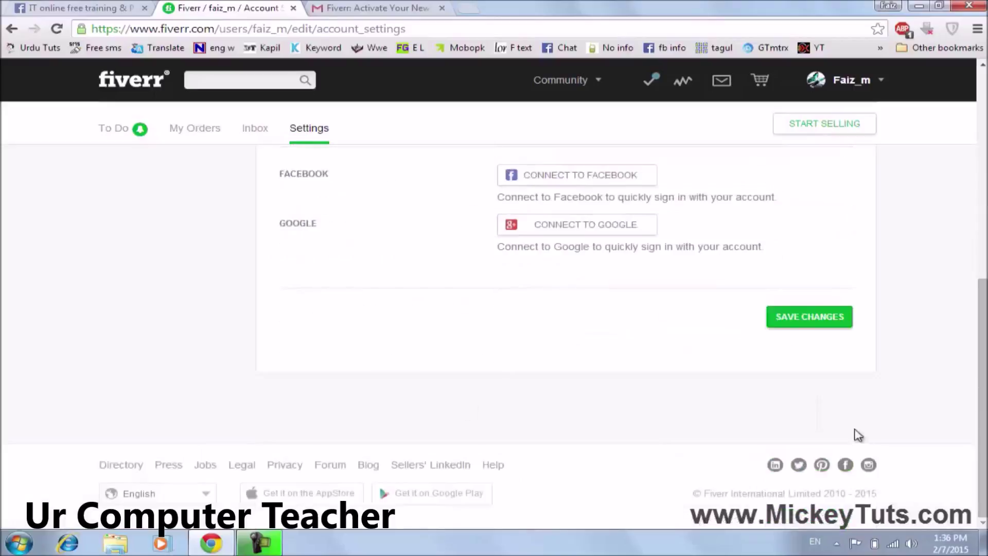
pyautogui.click(800, 323)
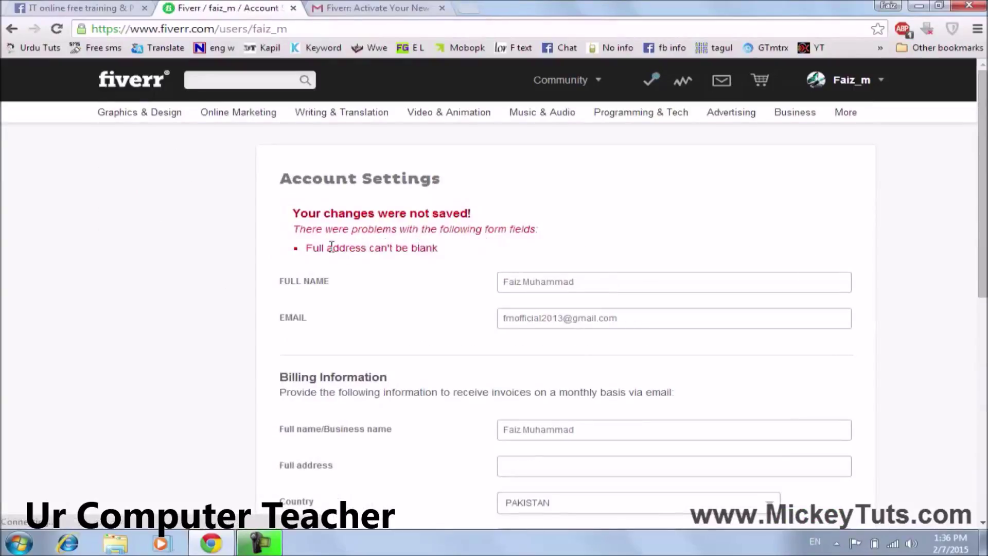
# Enter 'kpk rd' as the billing full address and save the Account Settings successfully.
pyautogui.scroll(-3, 399, 315)
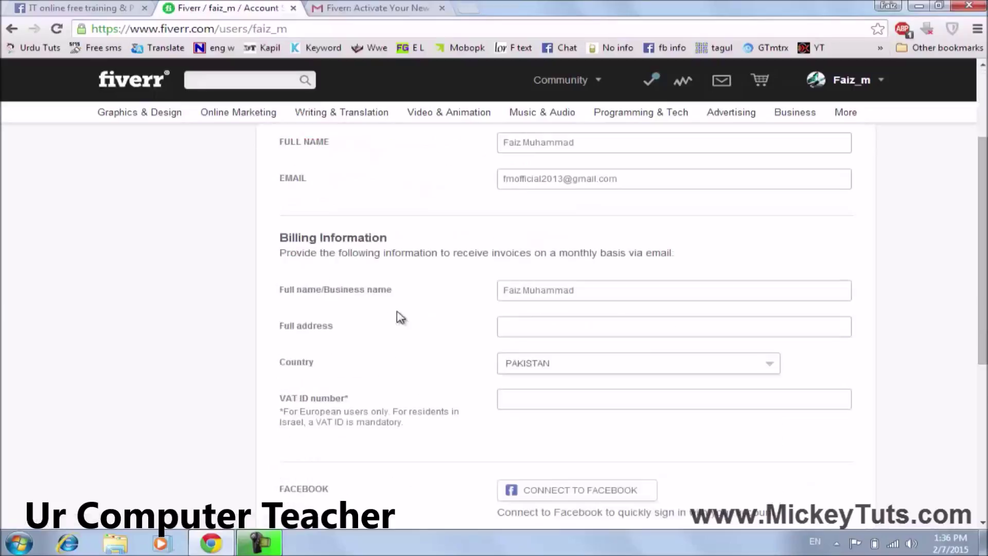
pyautogui.click(541, 319)
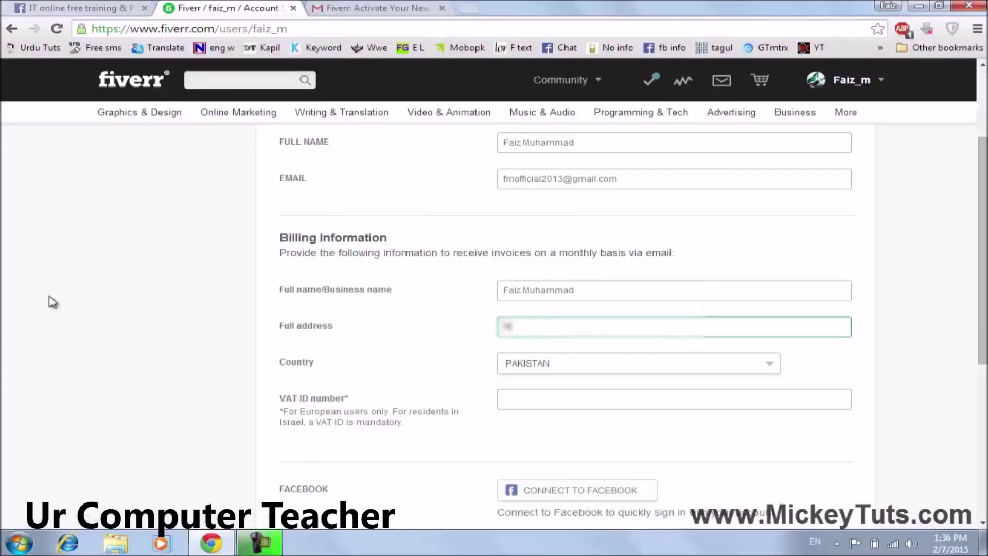
pyautogui.write('kpk')
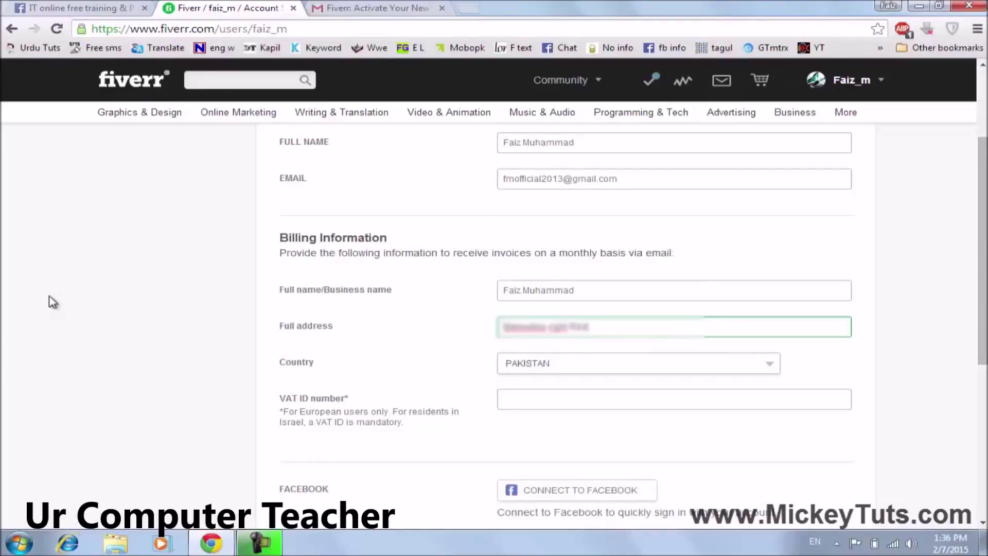
pyautogui.write(' rd')
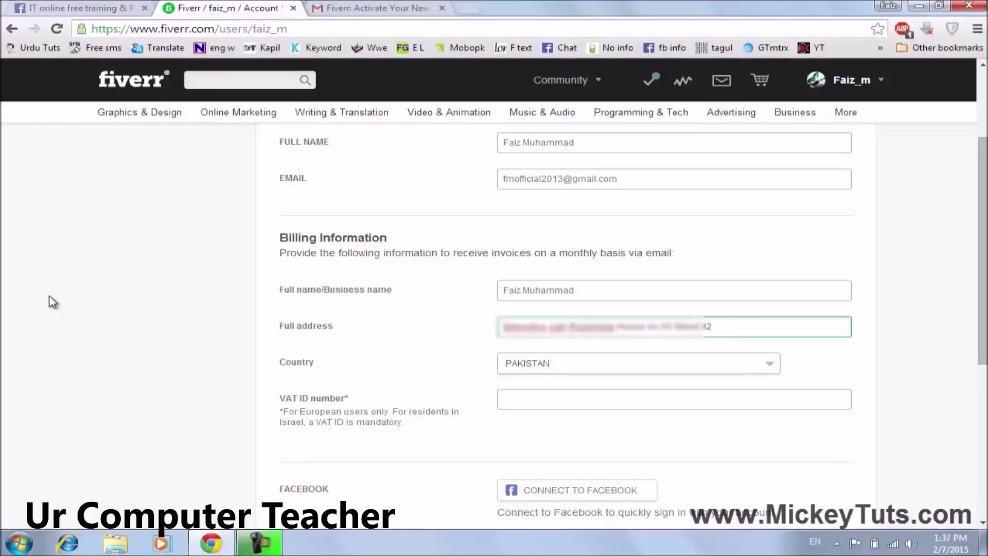
pyautogui.scroll(-3, 57, 301)
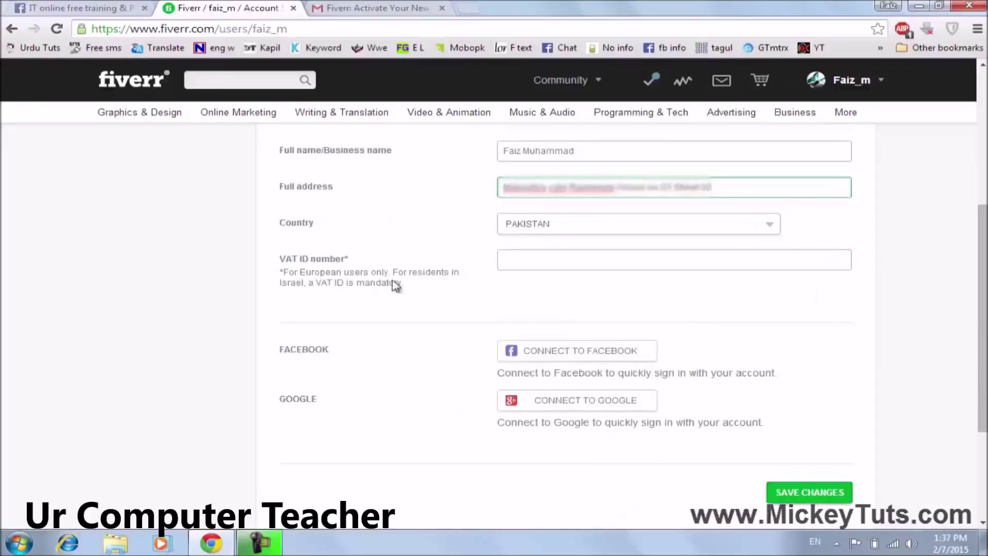
pyautogui.click(810, 493)
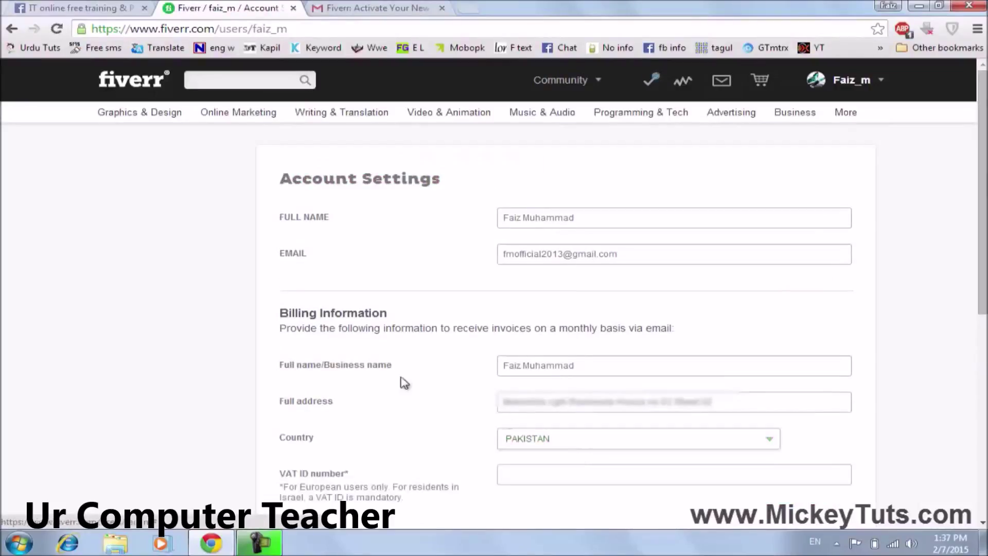
pyautogui.scroll(-4, 412, 324)
pyautogui.scroll(4, 432, 339)
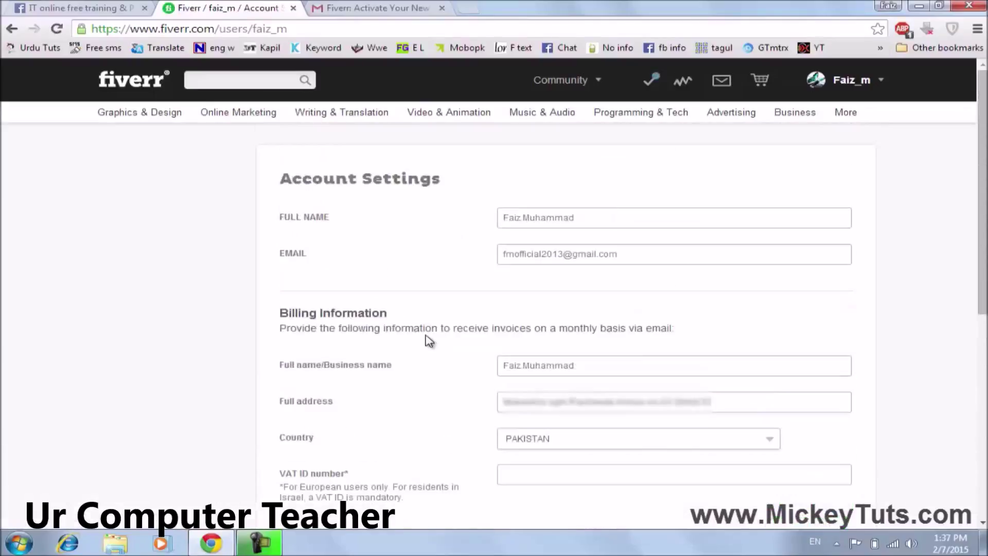
pyautogui.click(854, 91)
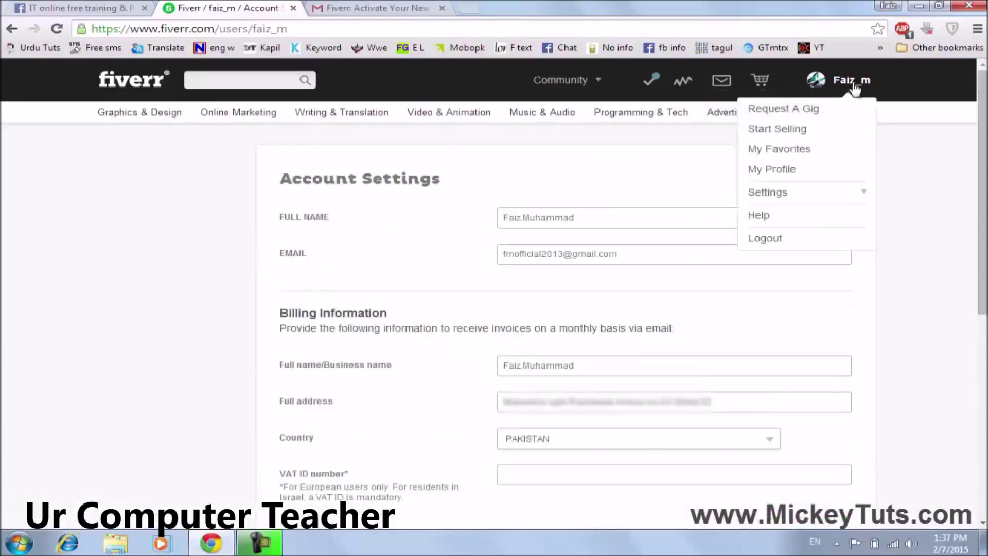
# Open Security Settings from the account menu and read the Security Question description.
pyautogui.click(786, 196)
pyautogui.click(791, 255)
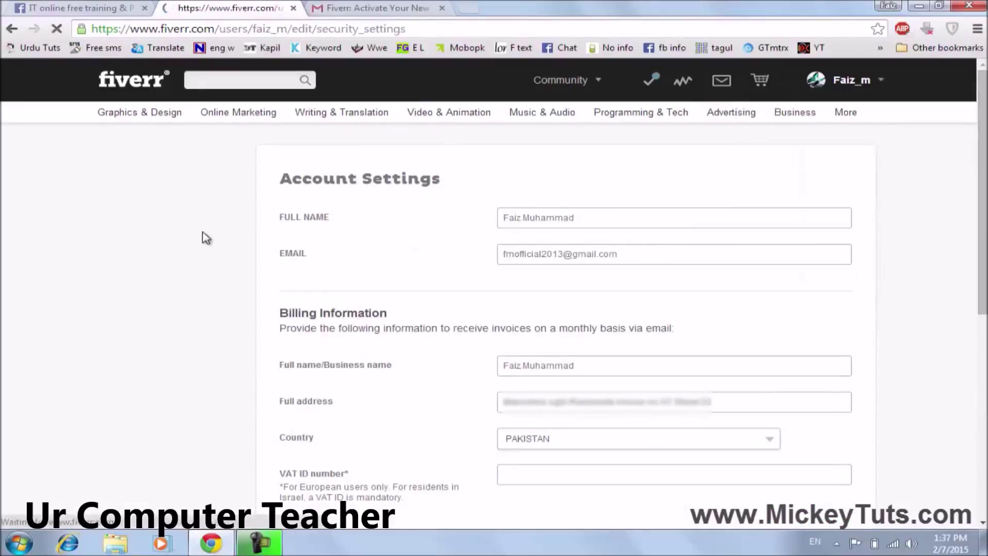
pyautogui.moveTo(277, 538)
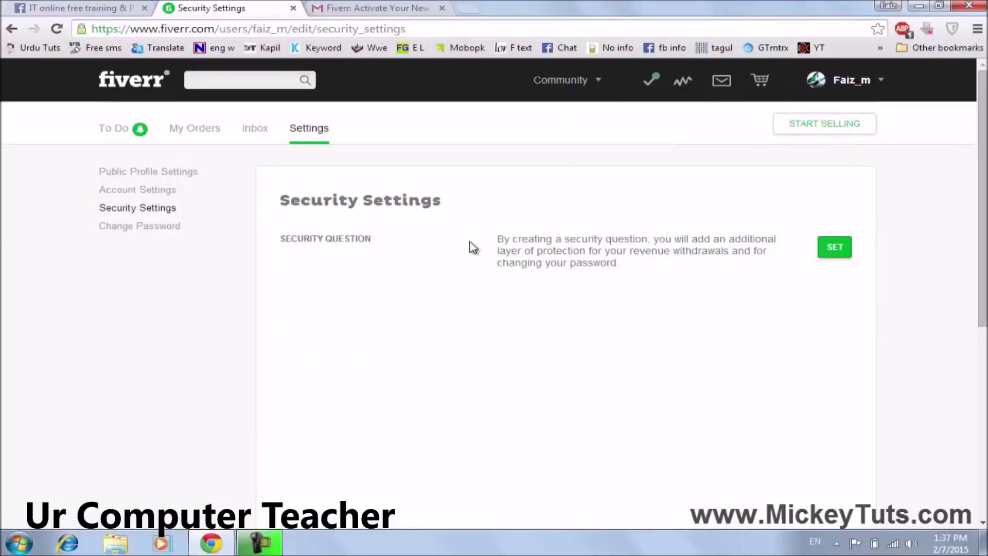
pyautogui.moveTo(496, 238); pyautogui.dragTo(586, 264)
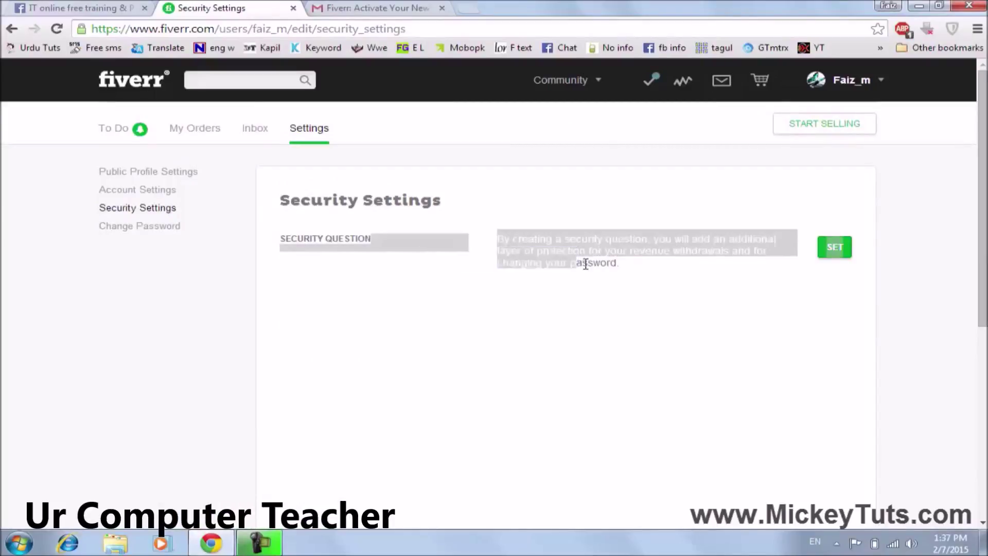
pyautogui.click(586, 265)
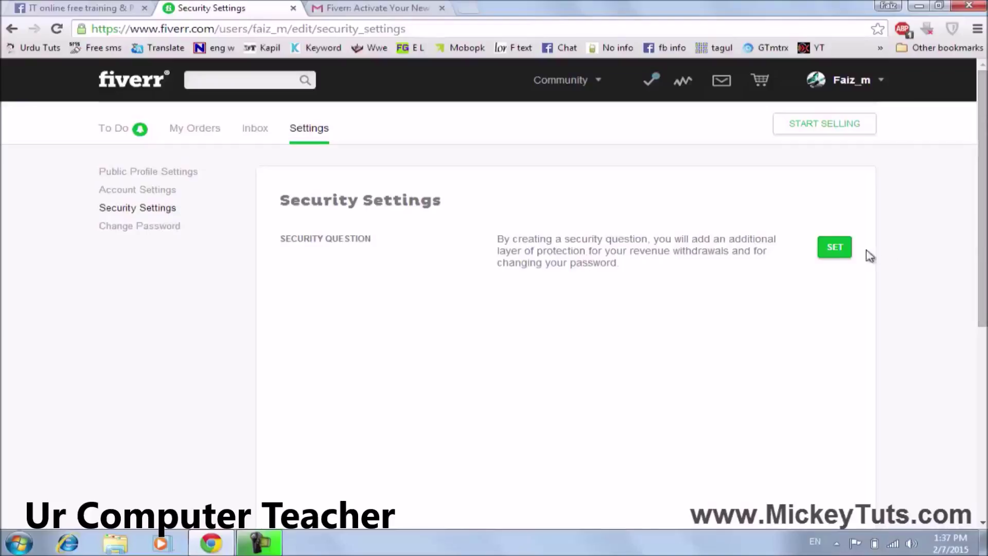
# Set the security question to 'What was your childhood nickname?', enter an answer, and submit it.
pyautogui.click(835, 252)
pyautogui.click(813, 243)
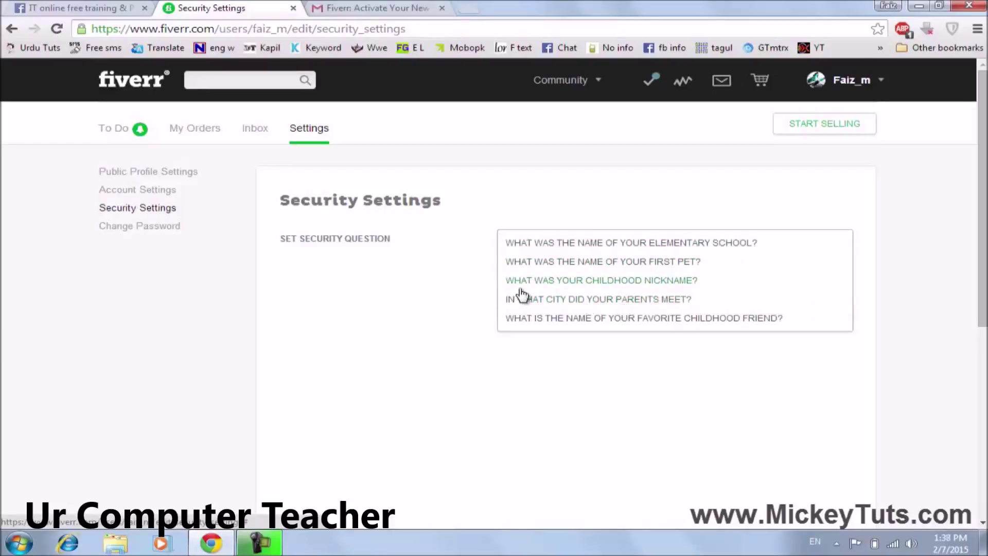
pyautogui.click(665, 282)
pyautogui.click(549, 277)
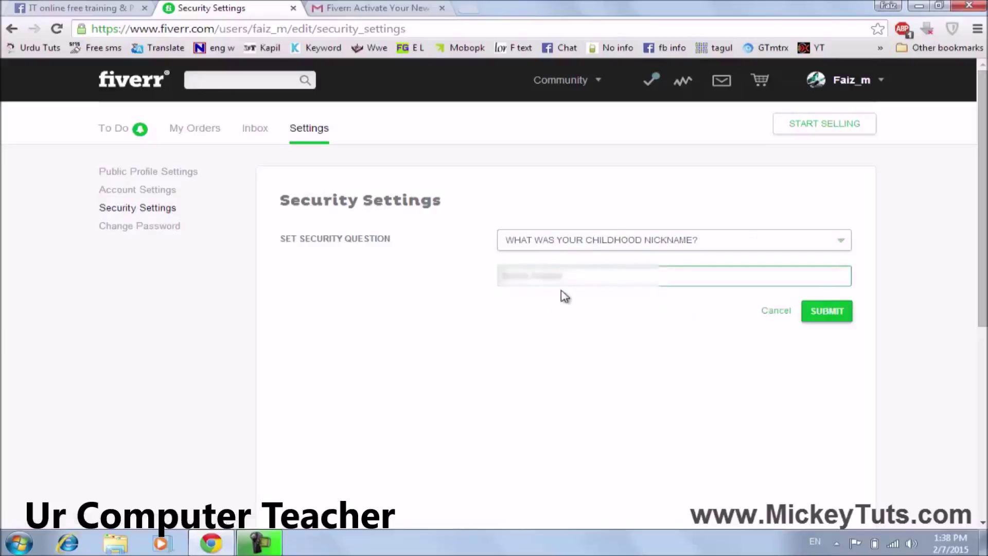
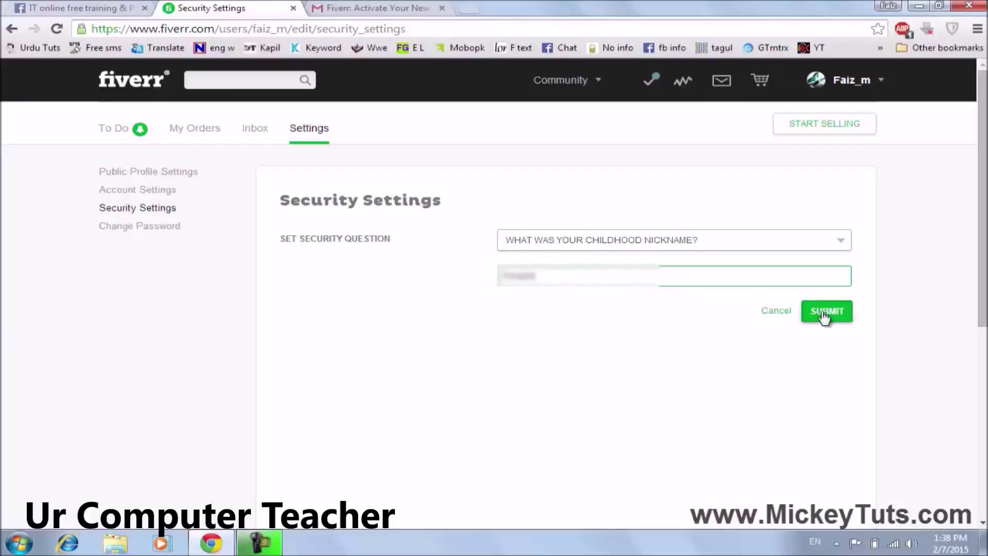
pyautogui.click(824, 315)
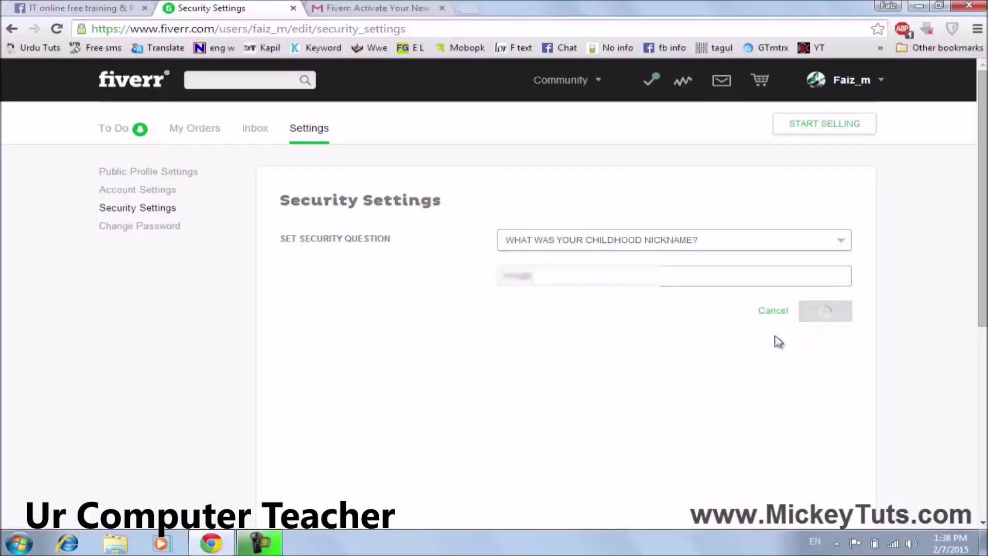